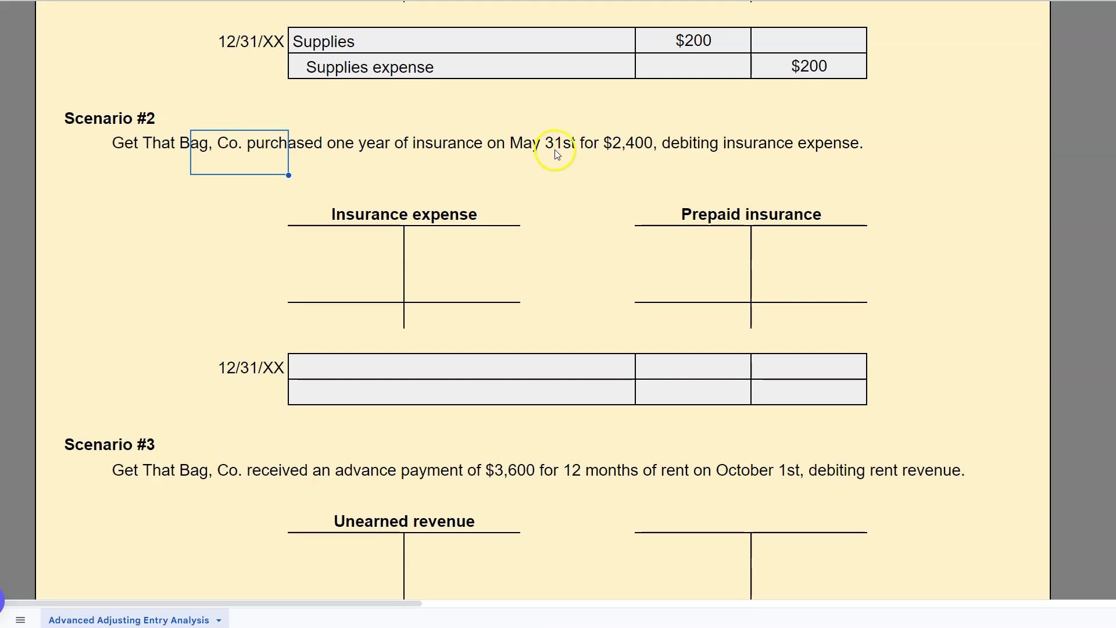
- Record a $2,400 debit on the first line of the Insurance expense T-account in Scenario #2
left_click(630, 148)
left_click(743, 144)
left_click(374, 235)
type("2400")
key("Return")
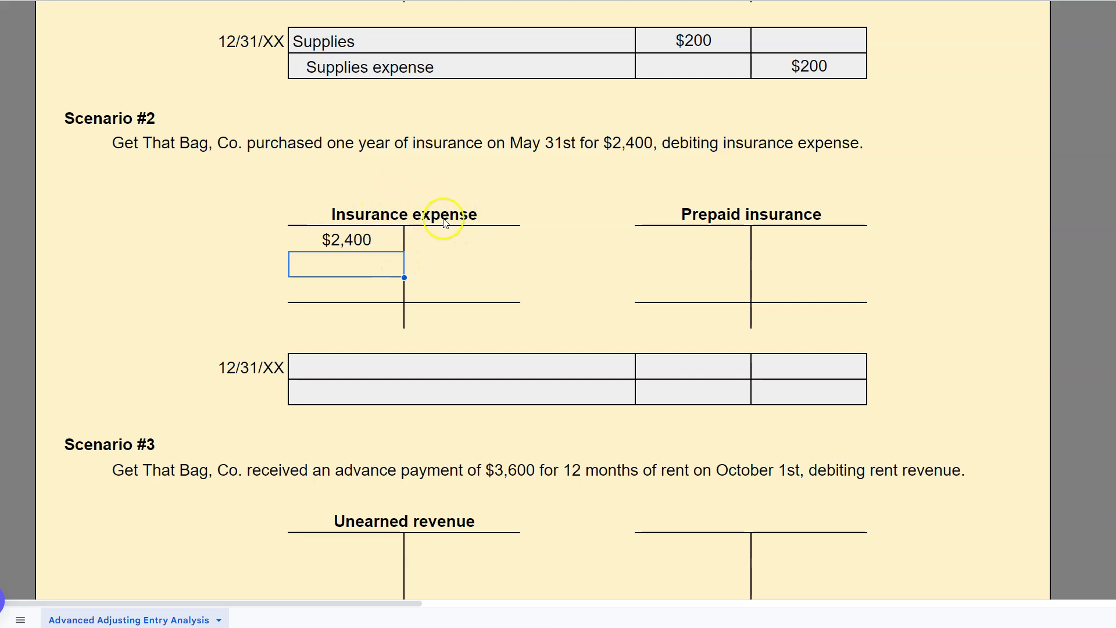
left_click(751, 520)
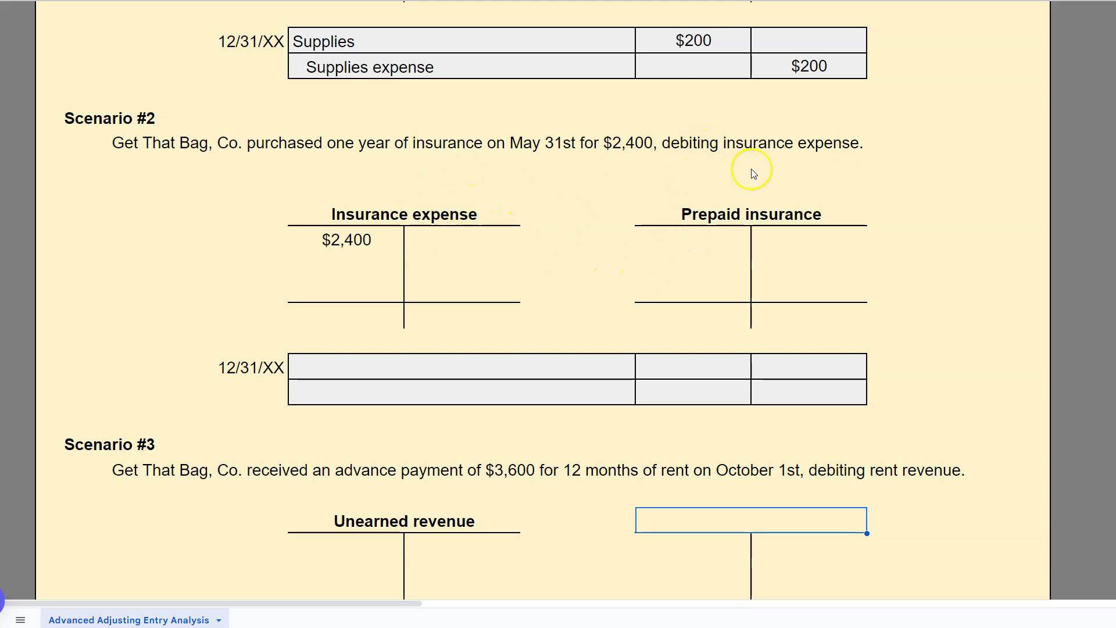
- Try placing the label "Months expired" in the indented cell below the Scenario #2 description
scroll(904, 148, "up", 4)
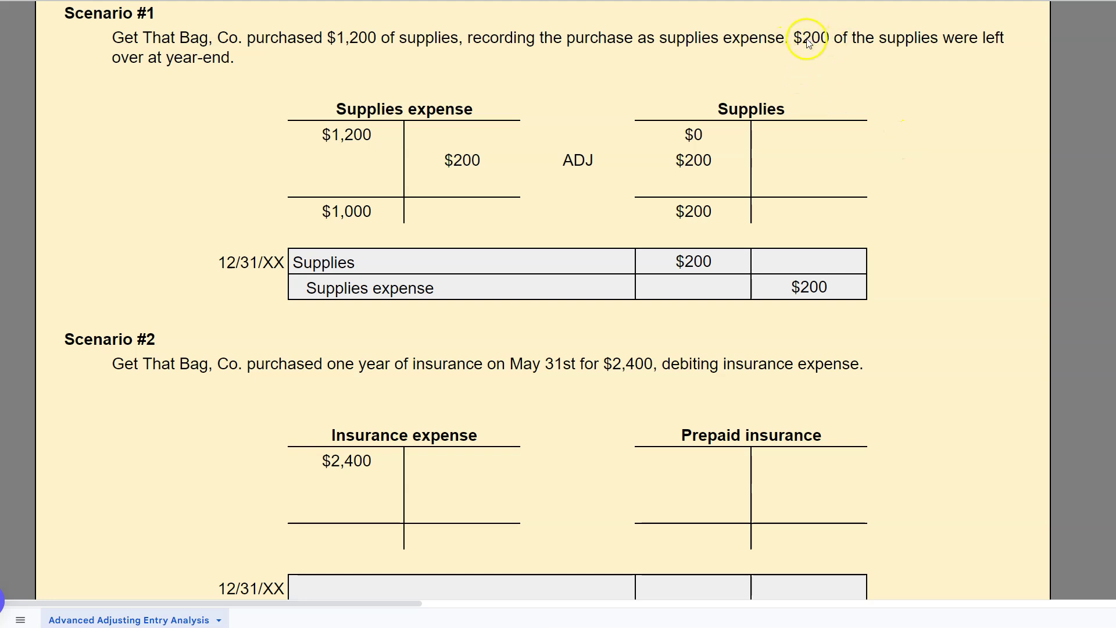
scroll(398, 291, "down", 2)
left_click(650, 256)
left_click(164, 305)
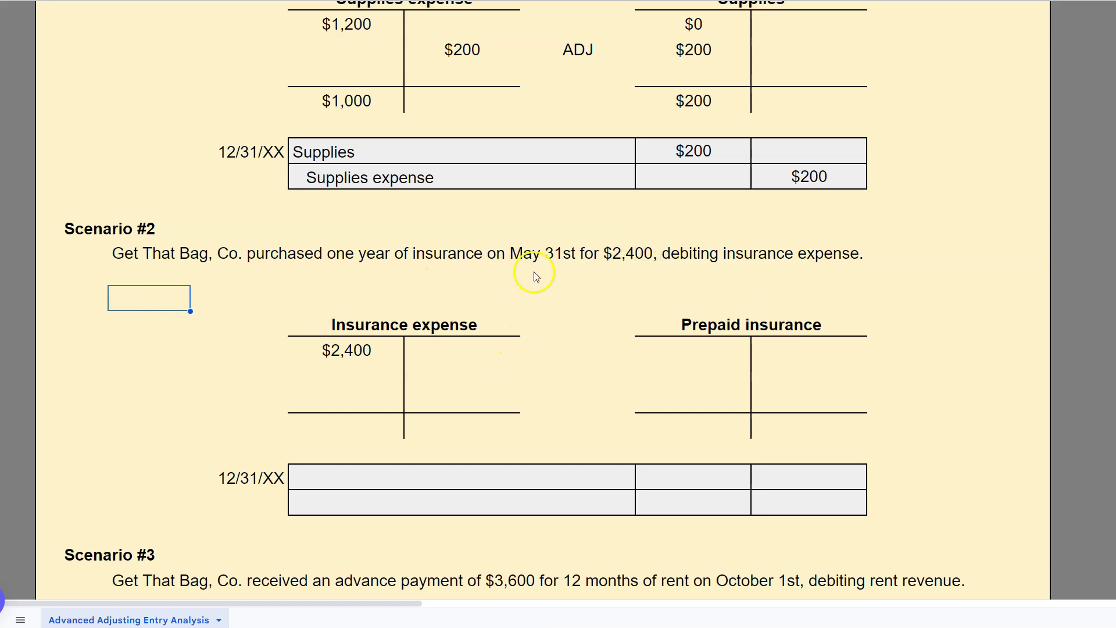
type("Months expired")
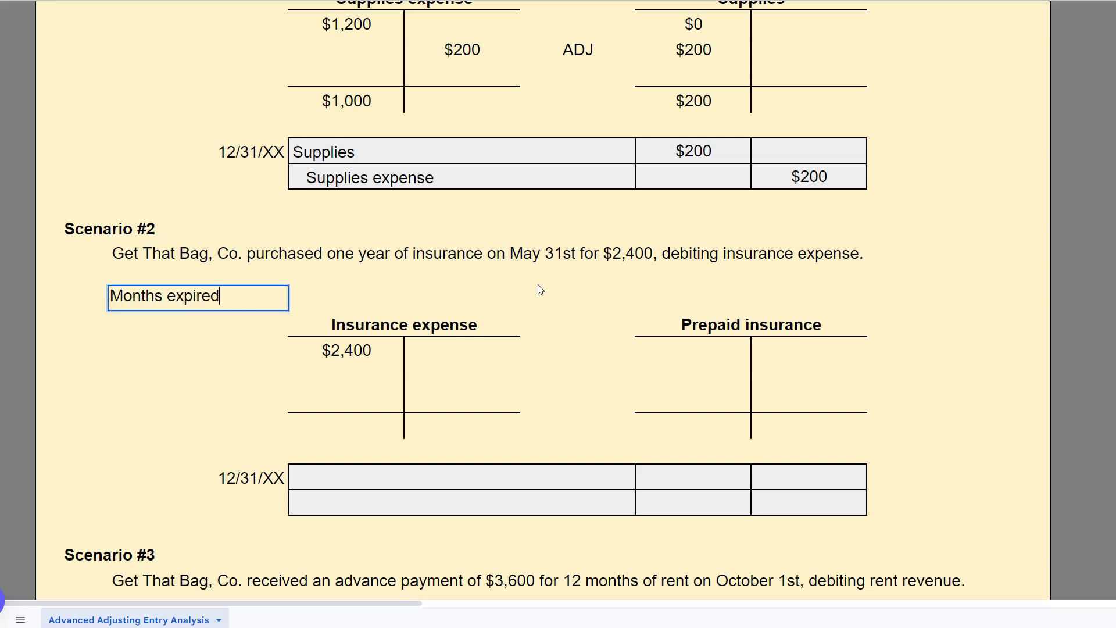
left_click(148, 326)
left_click(246, 296)
left_click(154, 298)
- Enter "Months expired" in the cell aligned with the Scenario #2 heading and clear the misplaced indented copy
left_click(79, 297)
double_click(84, 300)
key("BackSpace")
type("Months expired")
left_click(232, 298)
left_click(154, 297)
key("Delete")
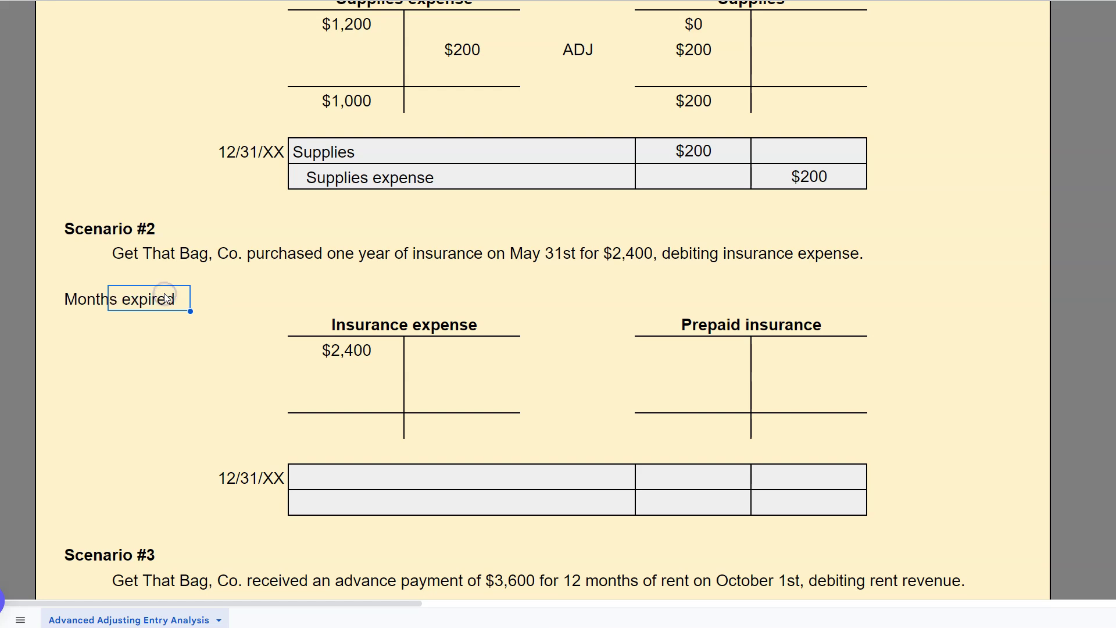
- Enter 7 as the number of months expired for the Scenario #2 insurance
left_click(210, 300)
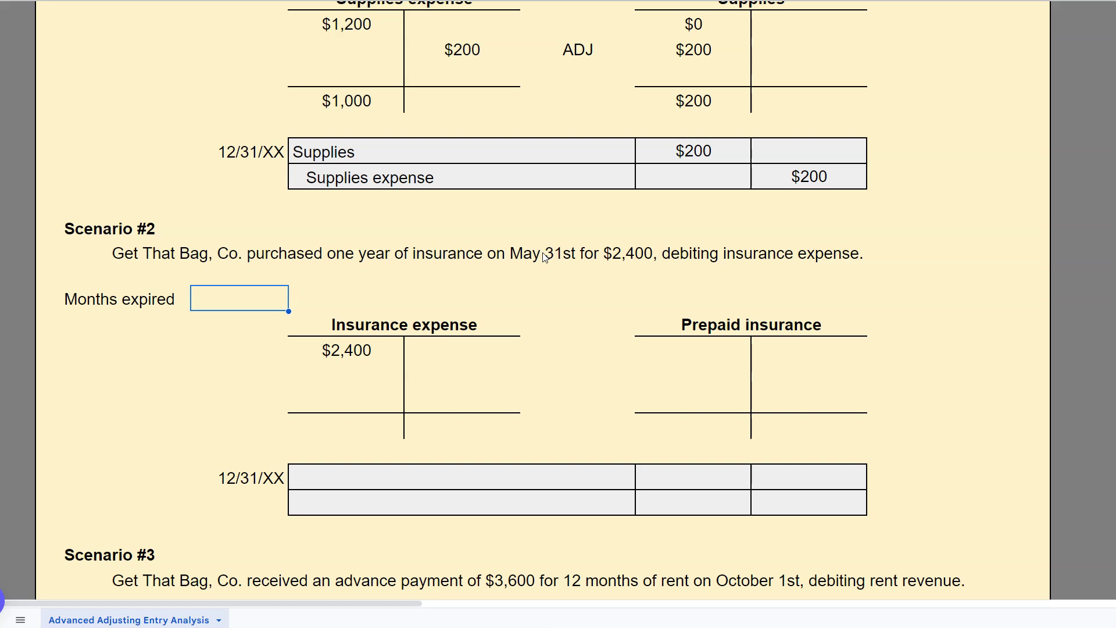
type("7")
left_click(241, 329)
- Add a "Months left" row with the value 5 directly below the months expired row
left_click(120, 331)
left_click(79, 325)
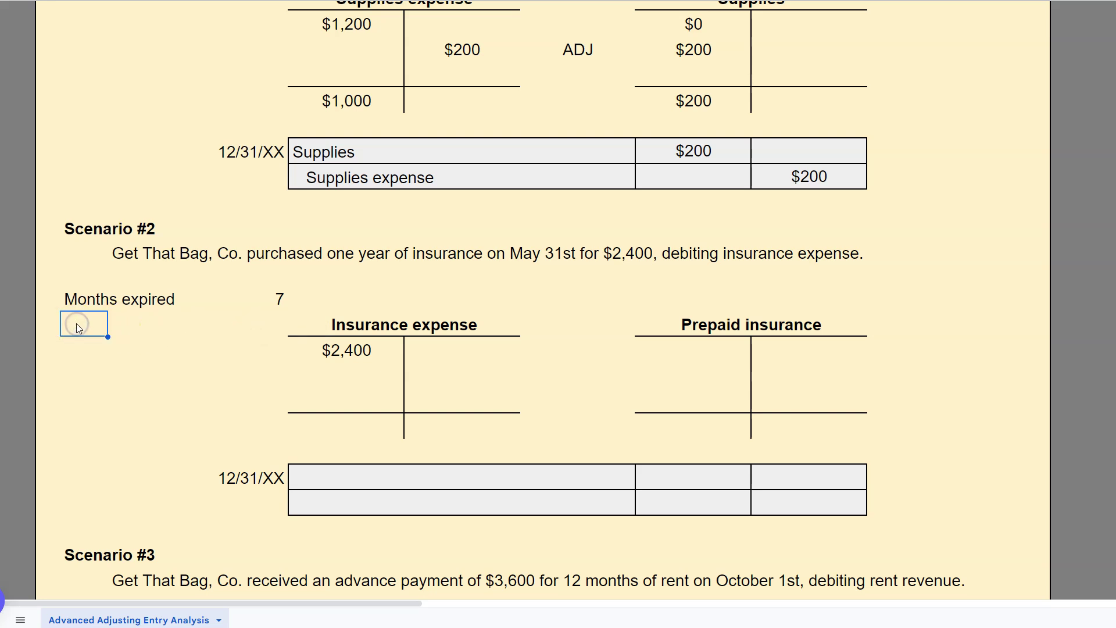
type("Months left")
key("Tab")
type("5")
key("Return")
left_click(209, 318)
left_click(85, 302)
left_click_drag(86, 303, 175, 296)
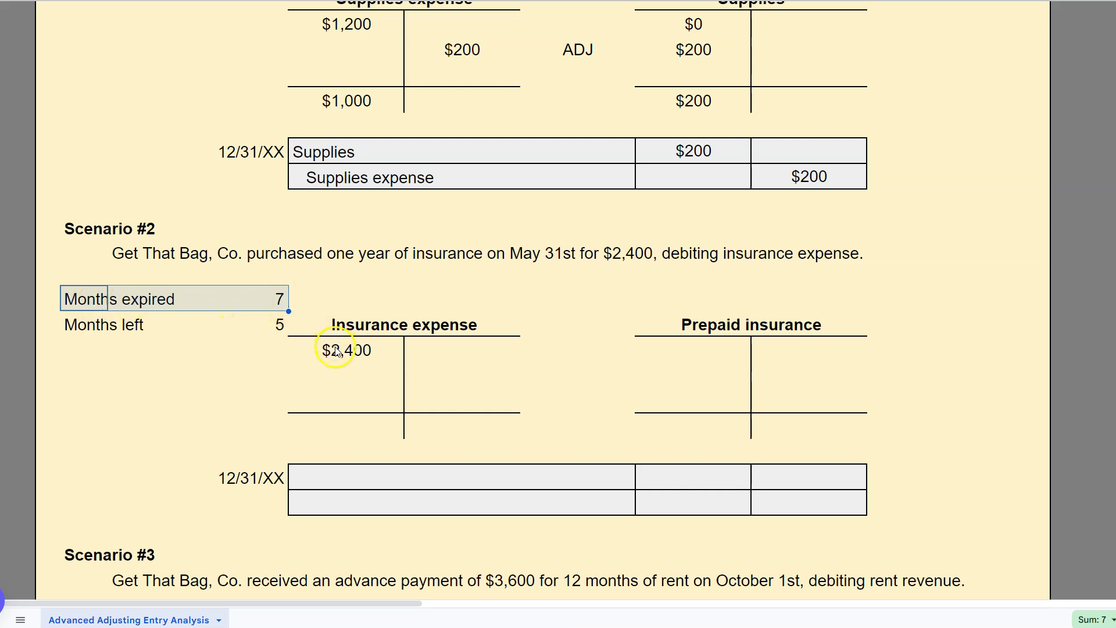
left_click(86, 325)
left_click_drag(86, 324, 244, 338)
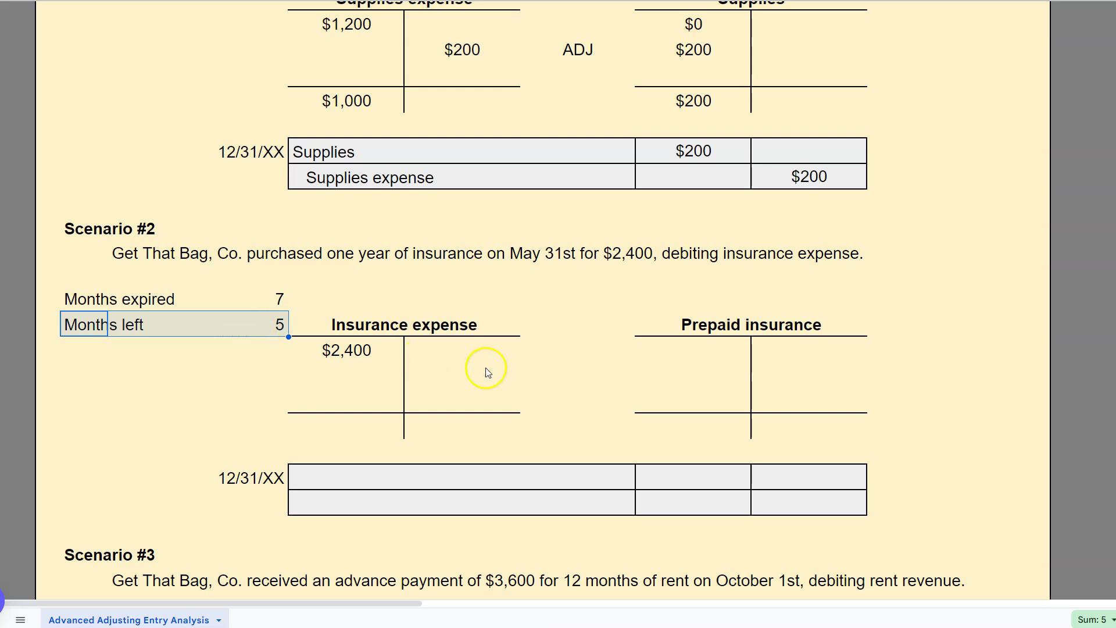
- Calculate the monthly insurance cost with =2400/12 below the "Months left" label and format it as whole-dollar currency
left_click(241, 362)
left_click(89, 356)
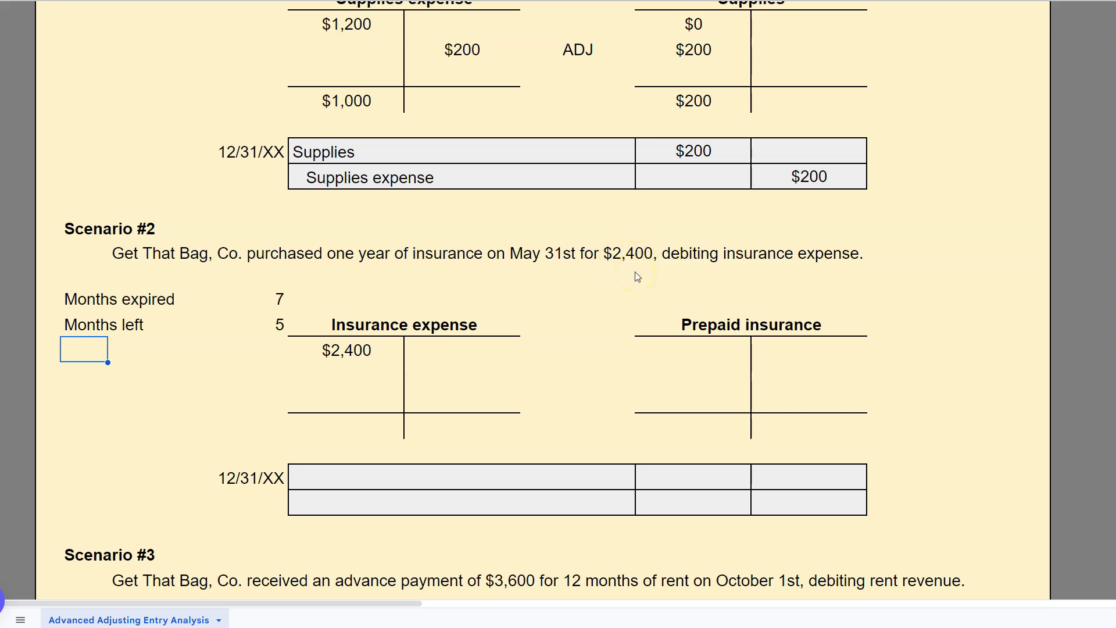
type("=")
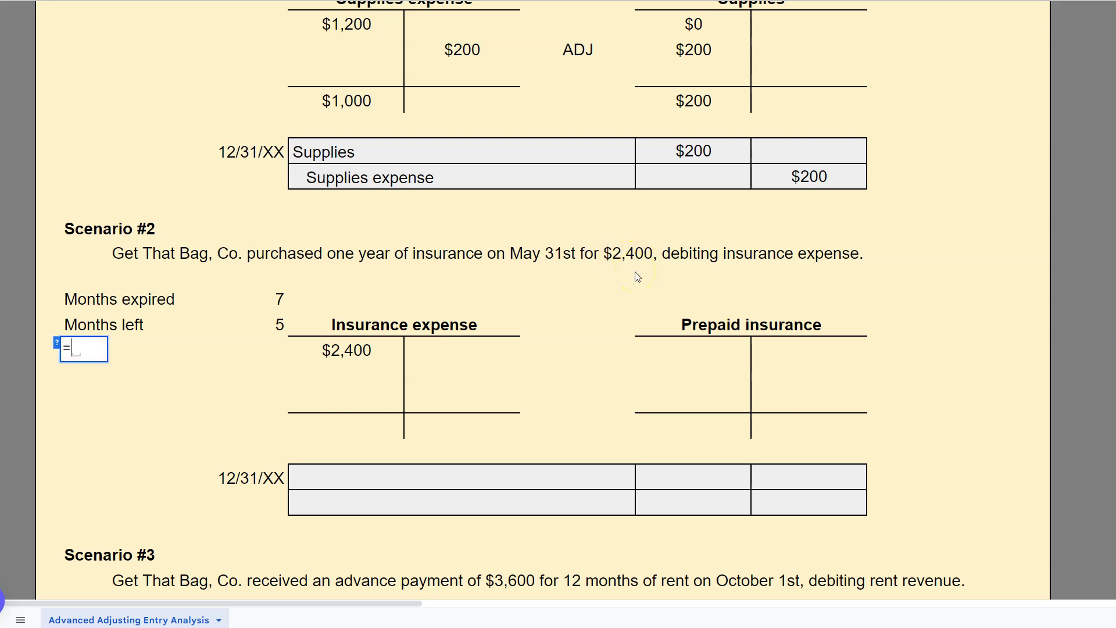
type("2400/12")
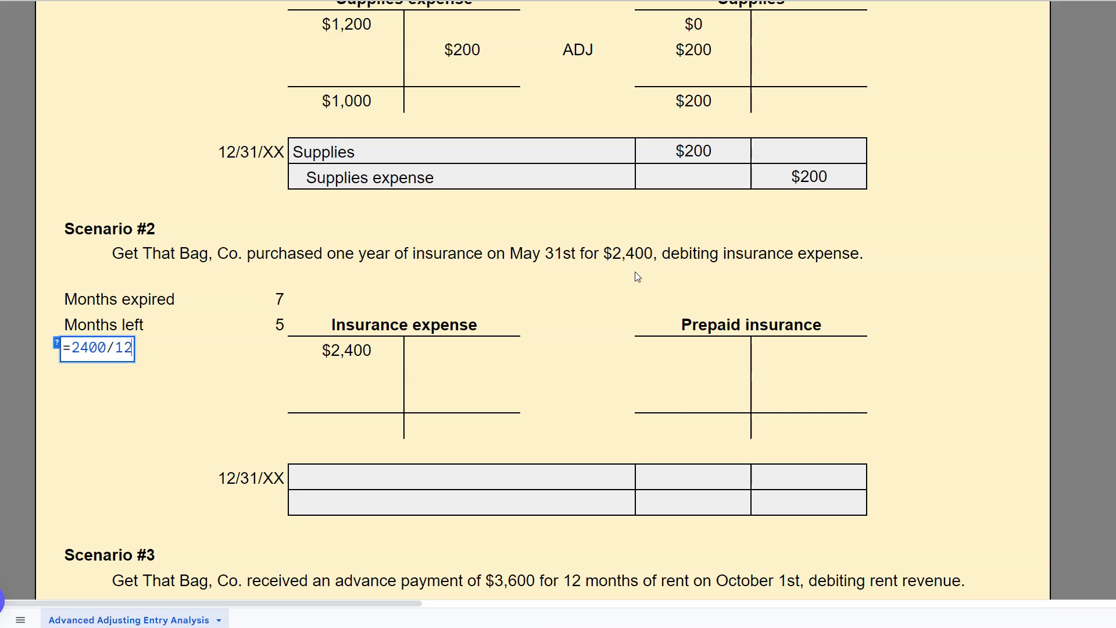
key("Return")
left_click(84, 350)
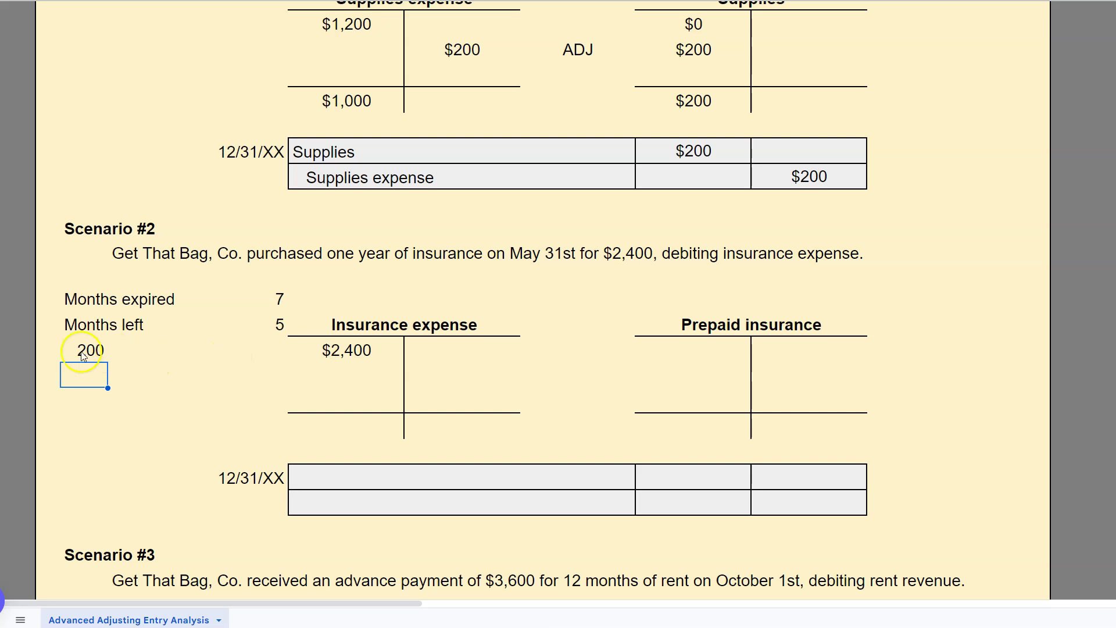
key("ctrl+shift+4")
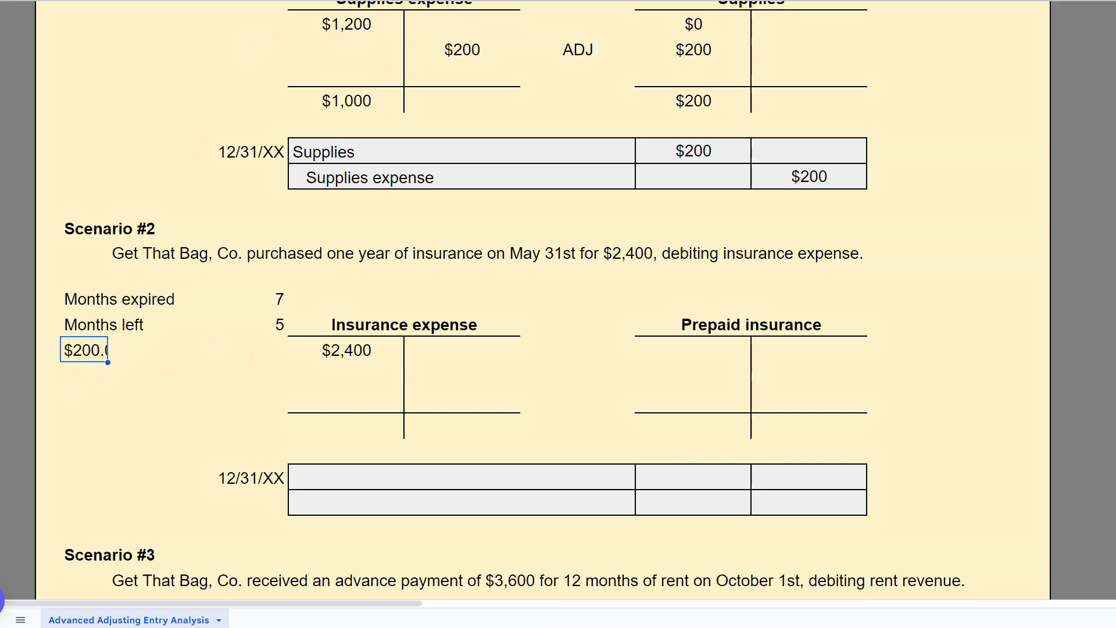
left_click(138, 446)
left_click(98, 351)
- Enter $1,400 as the debit ending balance of the Insurance expense T-account
left_click(88, 299)
left_click(137, 301)
left_click(92, 354)
left_click(275, 298)
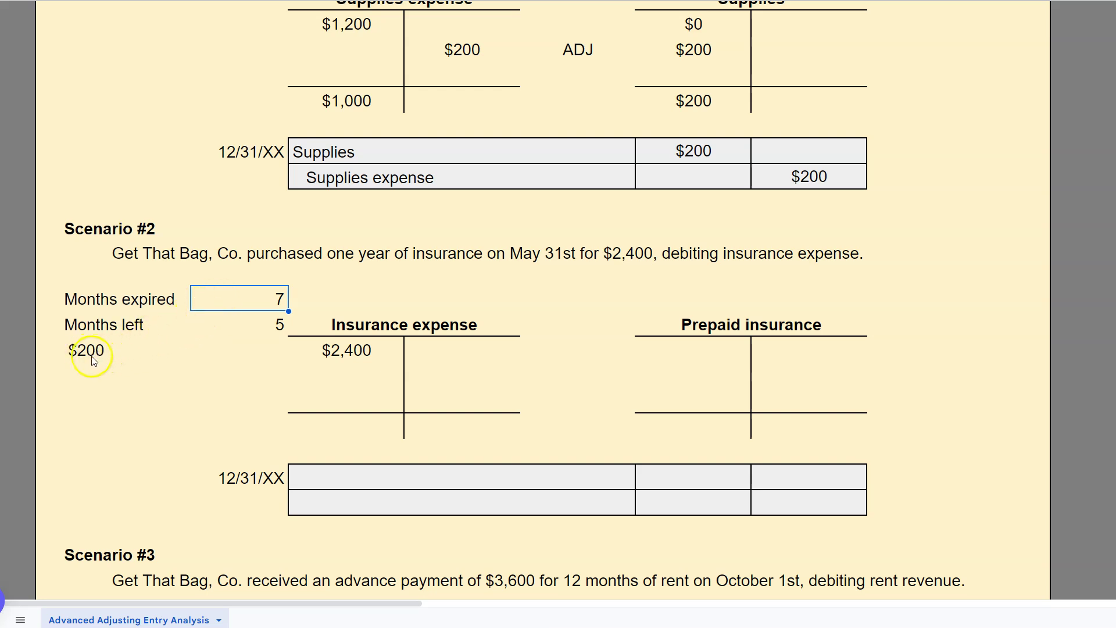
left_click(336, 425)
type("1400")
key("Return")
left_click(336, 424)
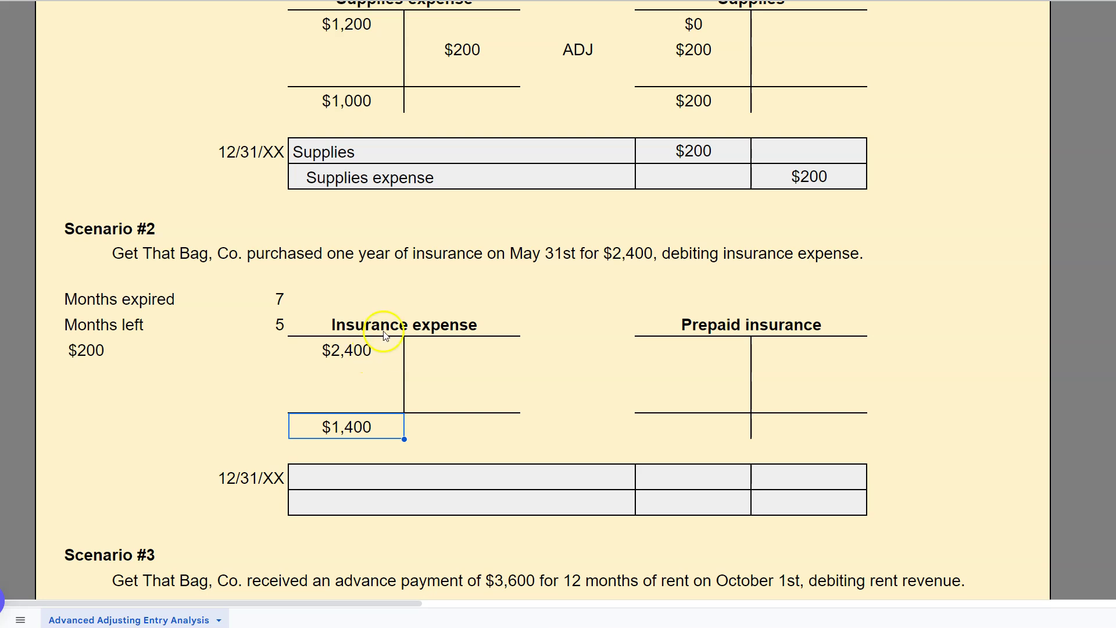
- Label the adjustment row between the Scenario #2 T-accounts "ADJ" and center the text
left_click(567, 377)
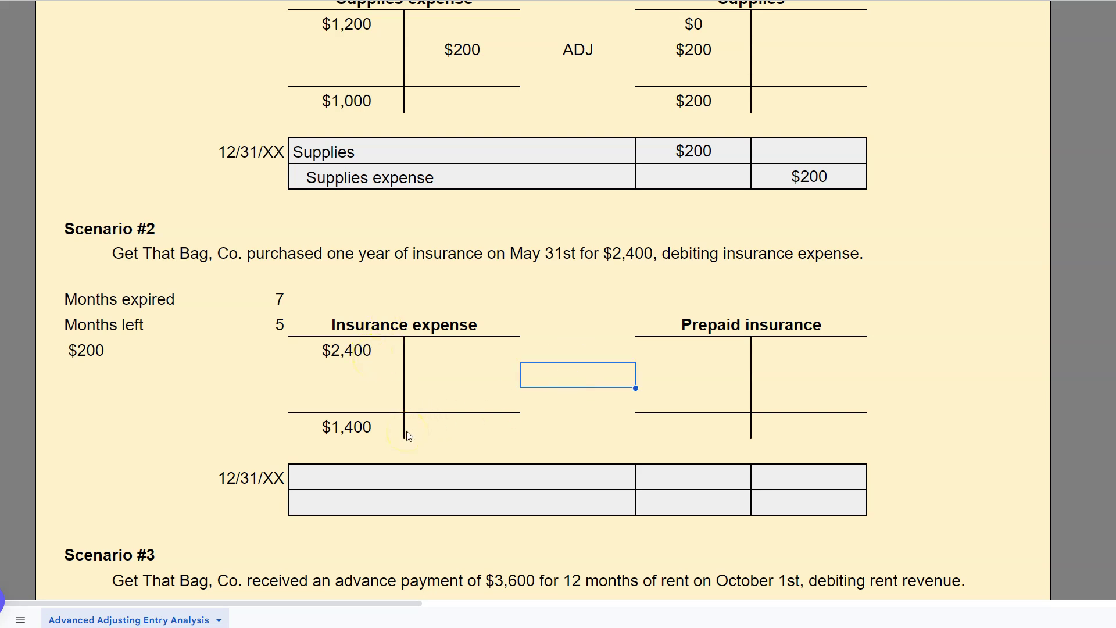
type("ADJ")
left_click(506, 433)
left_click(553, 378)
key("ctrl+shift+e")
left_click(540, 423)
- Post a $1,000 credit on the adjustment row of the Insurance expense T-account
left_click(381, 327)
left_click(352, 425)
left_click(346, 352)
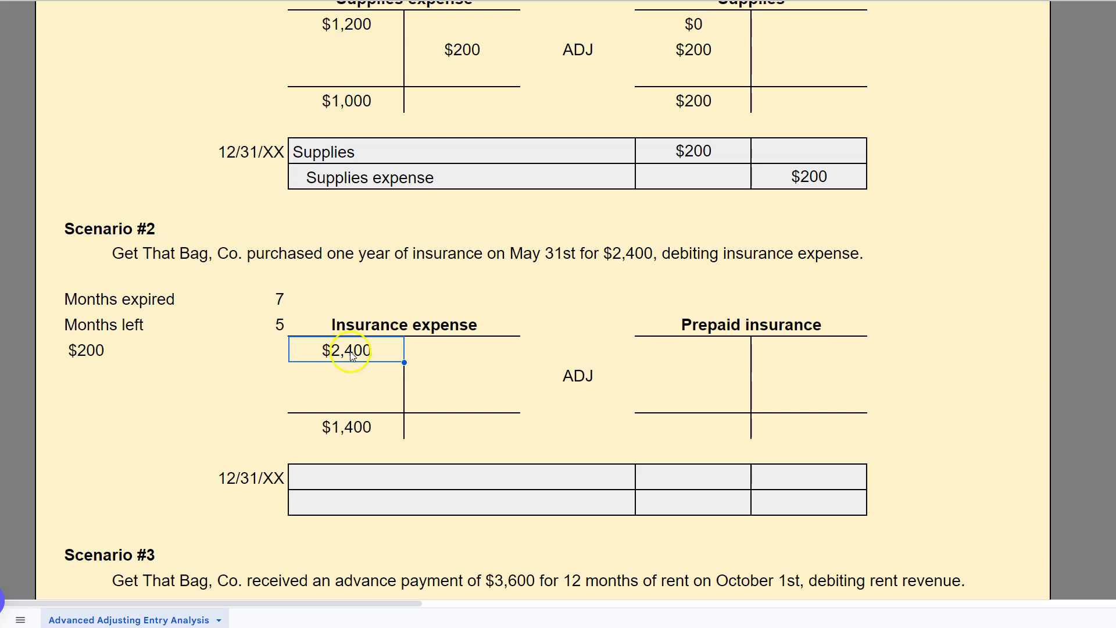
left_click(350, 426)
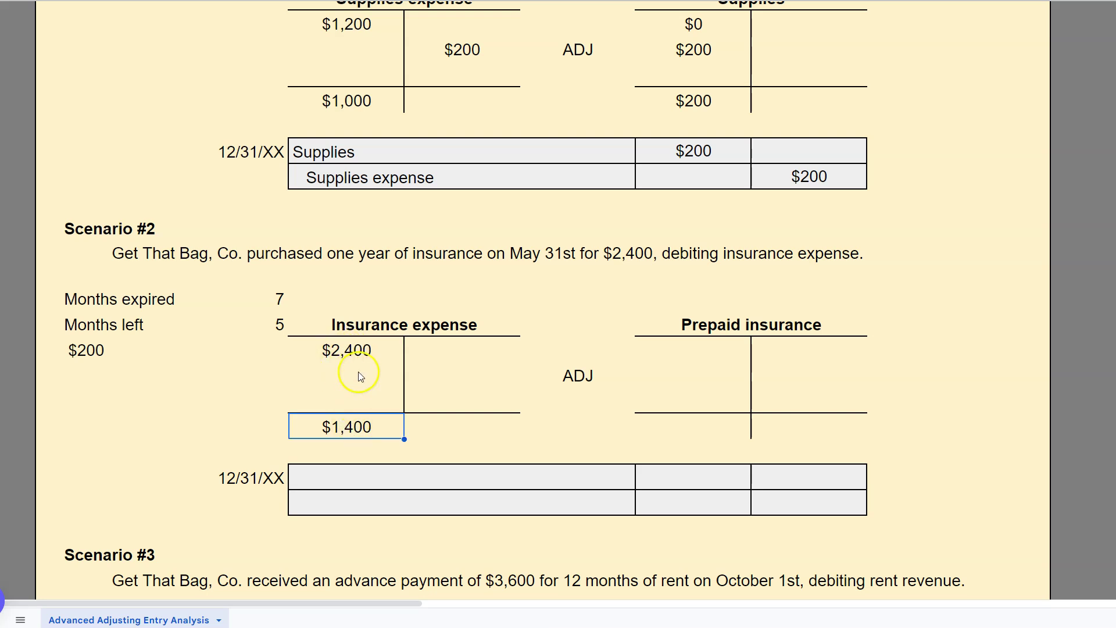
left_click(436, 377)
type("1000")
key("Return")
- Enter Insurance expense with a $1,000 credit on the second line of the Scenario #2 journal entry
left_click(391, 504)
type("IPnsur")
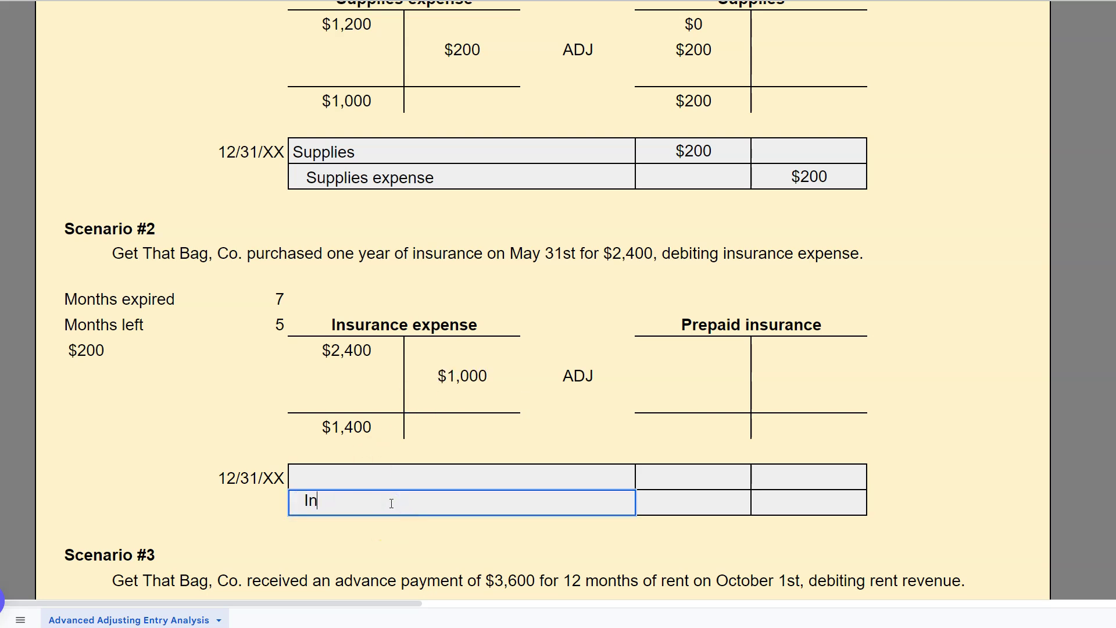
type("surance expense")
key("Tab")
key("Left")
type("1000")
key("Return")
- Enter a $1,000 debit amount on the first line of the Scenario #2 journal entry
key("Left")
key("Up")
key("Up")
type("1000")
key("Return")
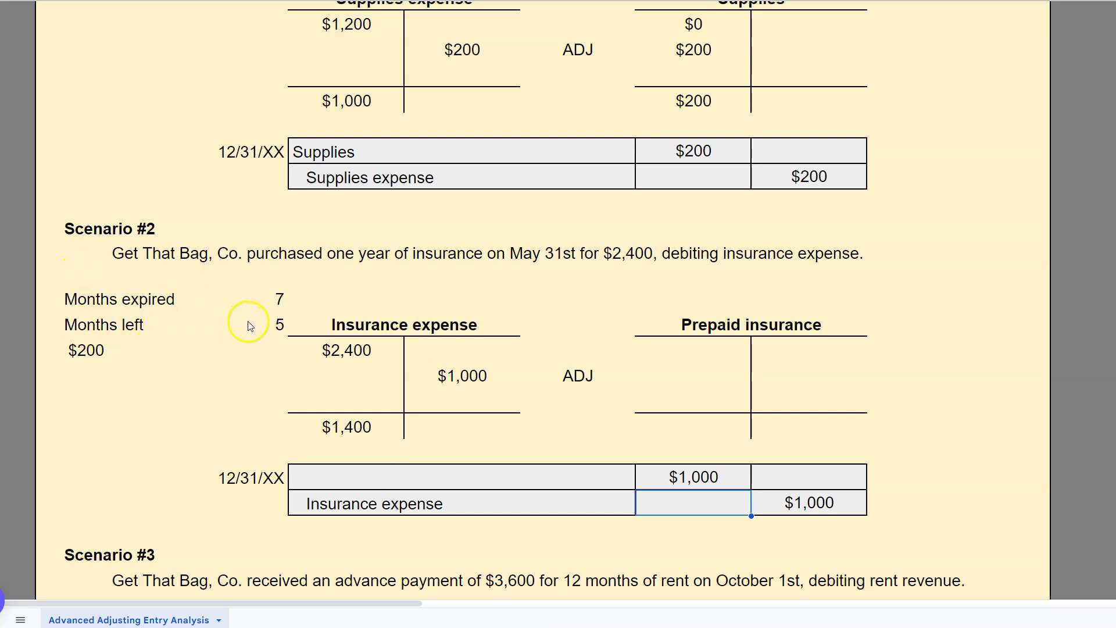
- Enter a $0 opening balance and the adjustment =5*200 on the debit side of the Prepaid insurance T-account
left_click(722, 350)
type("0")
key("Return")
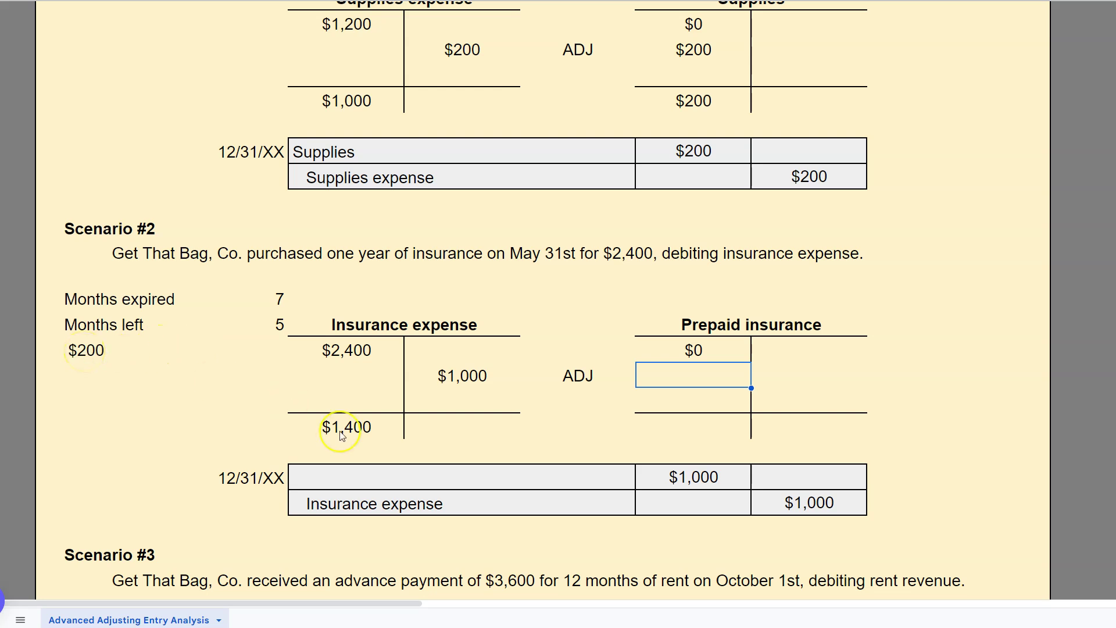
type("=5*200")
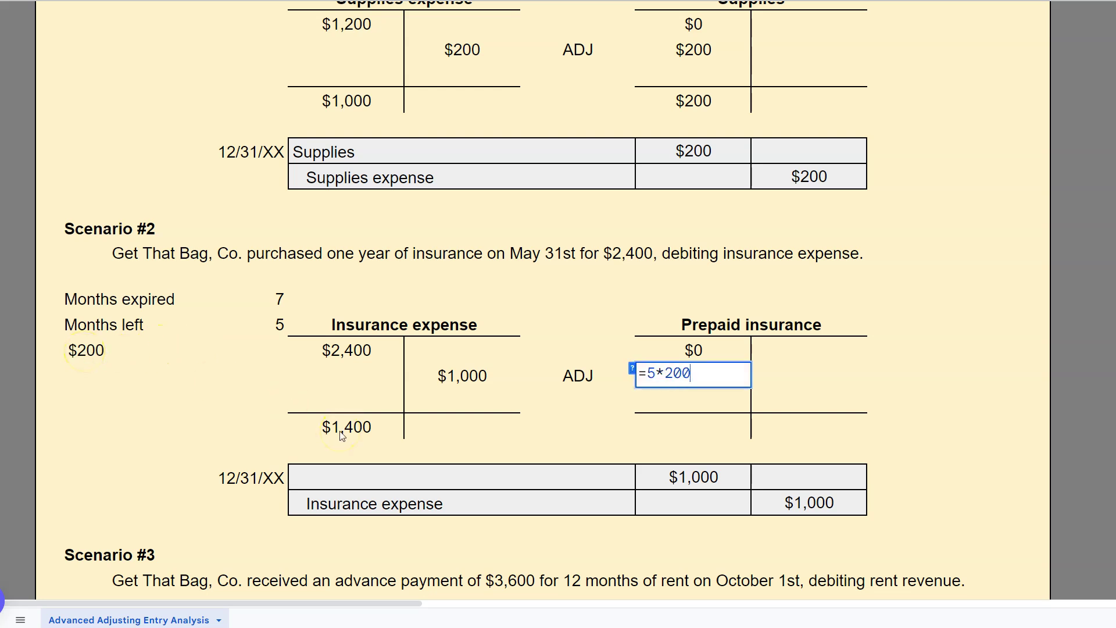
key("Return")
left_click(659, 381)
- Enter "Prepaid insurance" as the debited account in the Scenario #2 journal entry
left_click(439, 473)
type("Prepai")
type("d im")
type("surance")
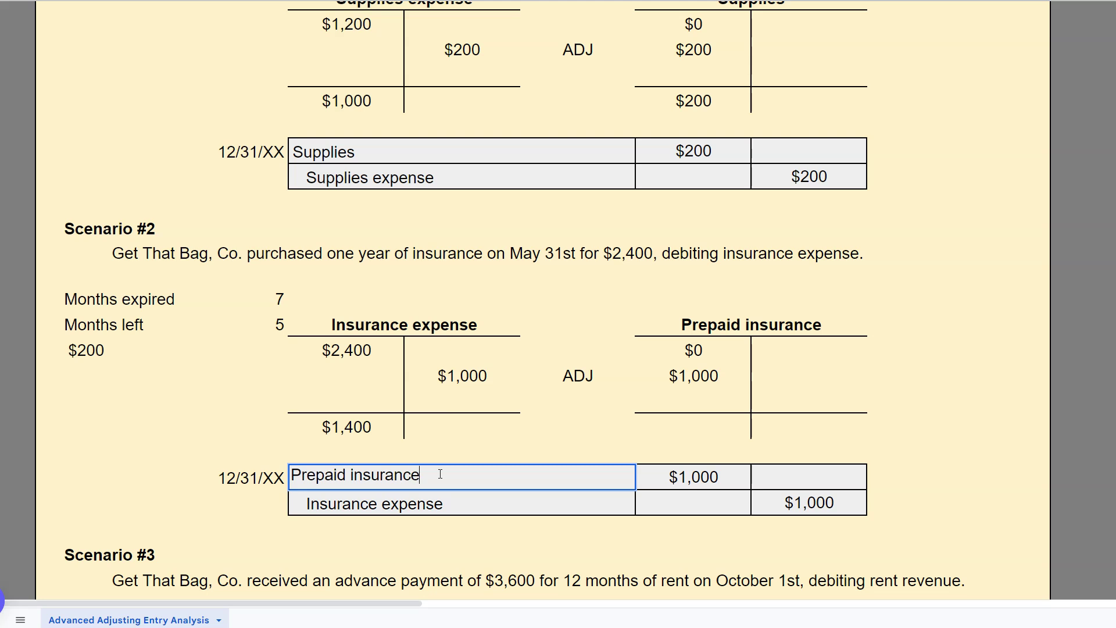
left_click(559, 523)
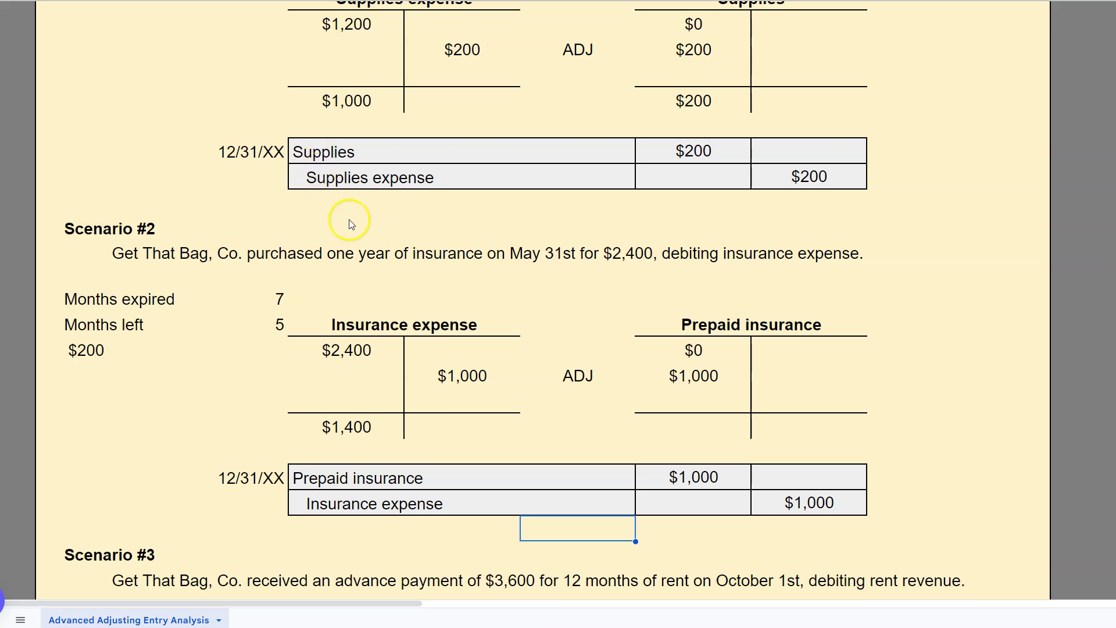
- Replace the word "debiting" with "crediting" in the Scenario #3 description
scroll(835, 395, "down", 4)
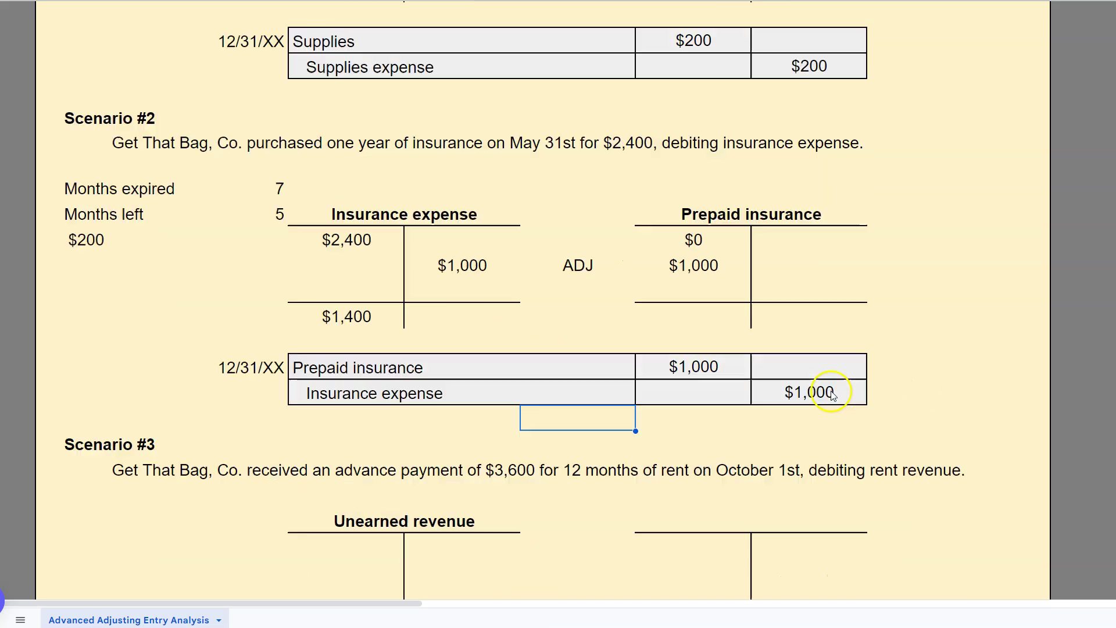
scroll(830, 394, "down", 3)
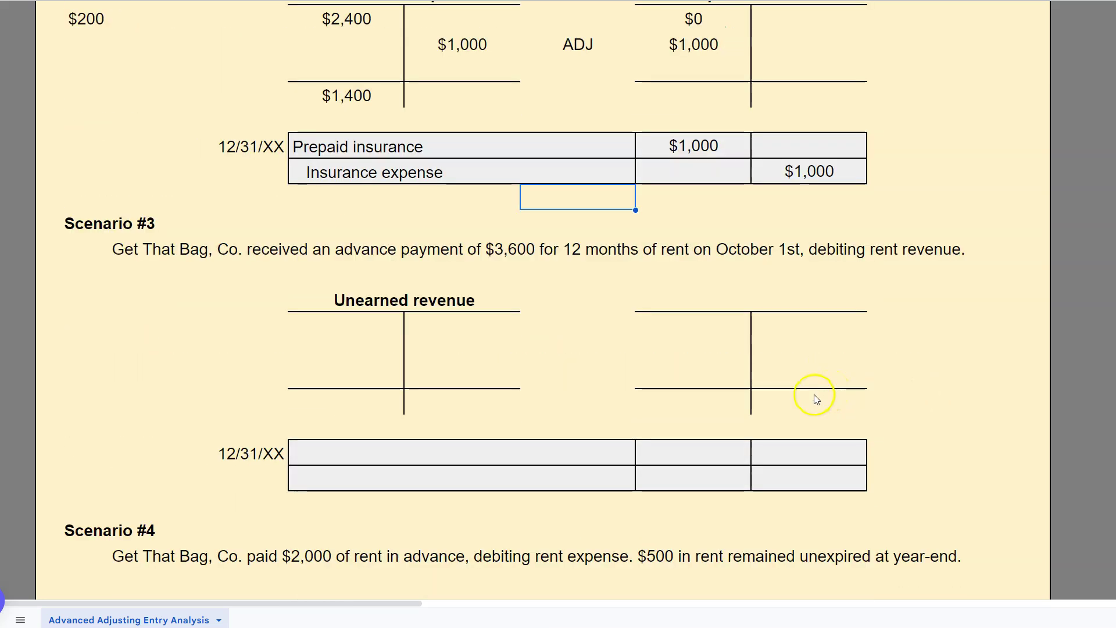
scroll(813, 398, "down", 2)
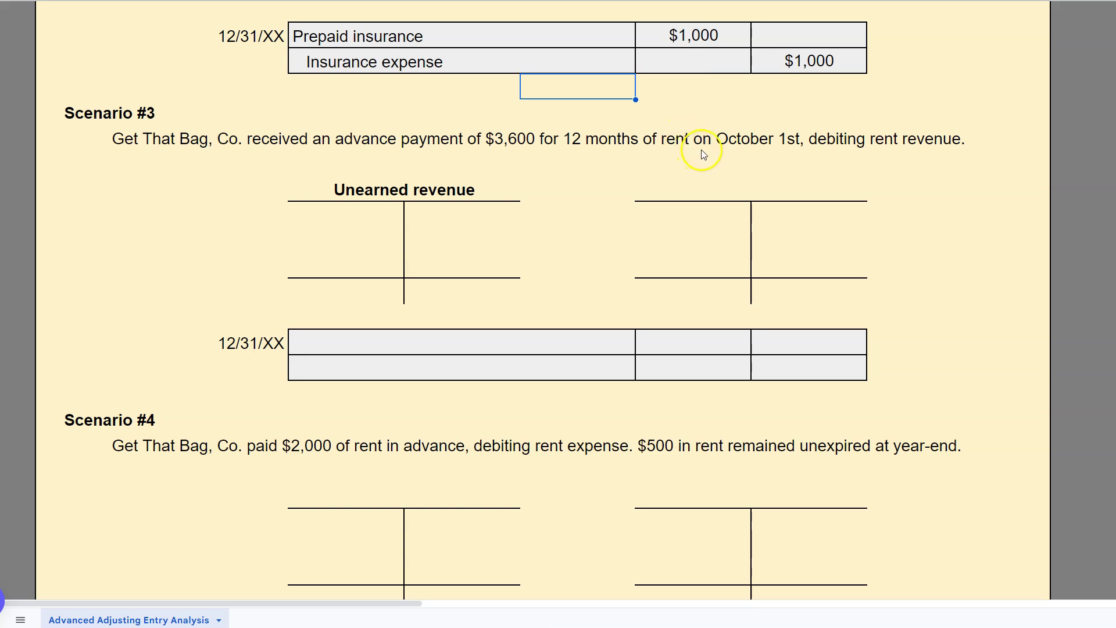
double_click(131, 139)
double_click(816, 136)
type("crediting")
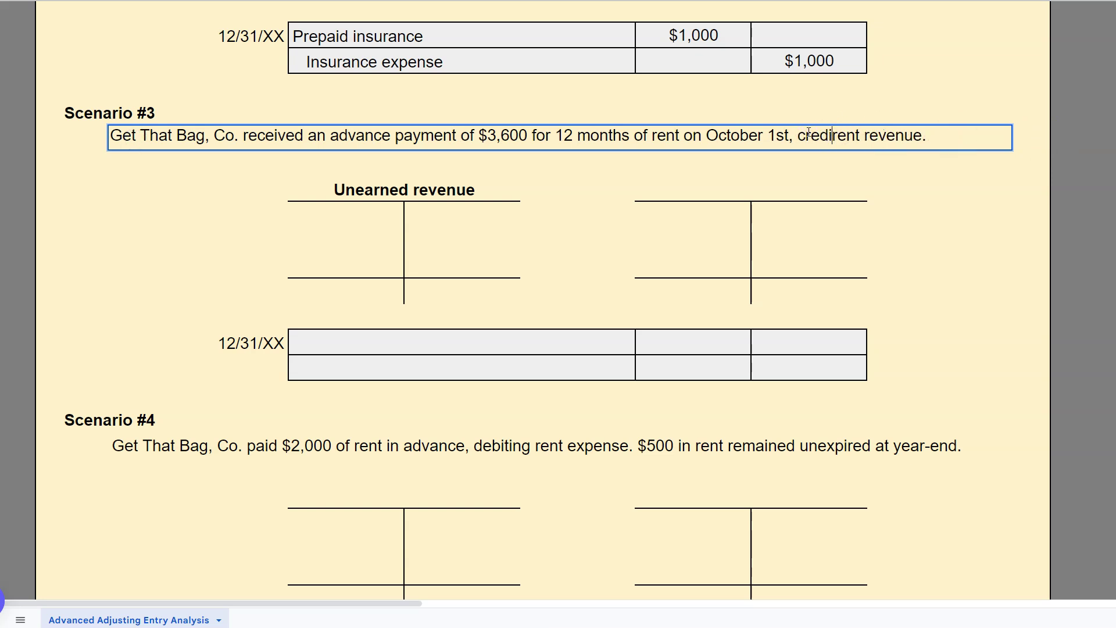
left_click(698, 267)
left_click(833, 148)
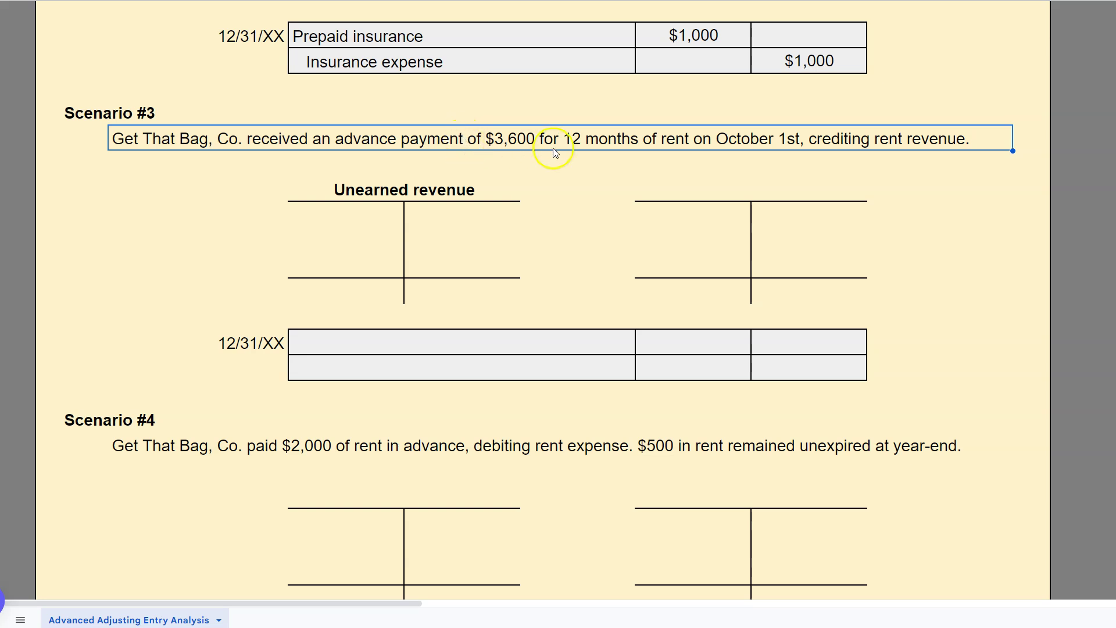
- Retitle the Unearned revenue T-account in Scenario #3 "Unearned rent revenue" and title the blank one beside it "Rent revenue"
left_click(632, 239)
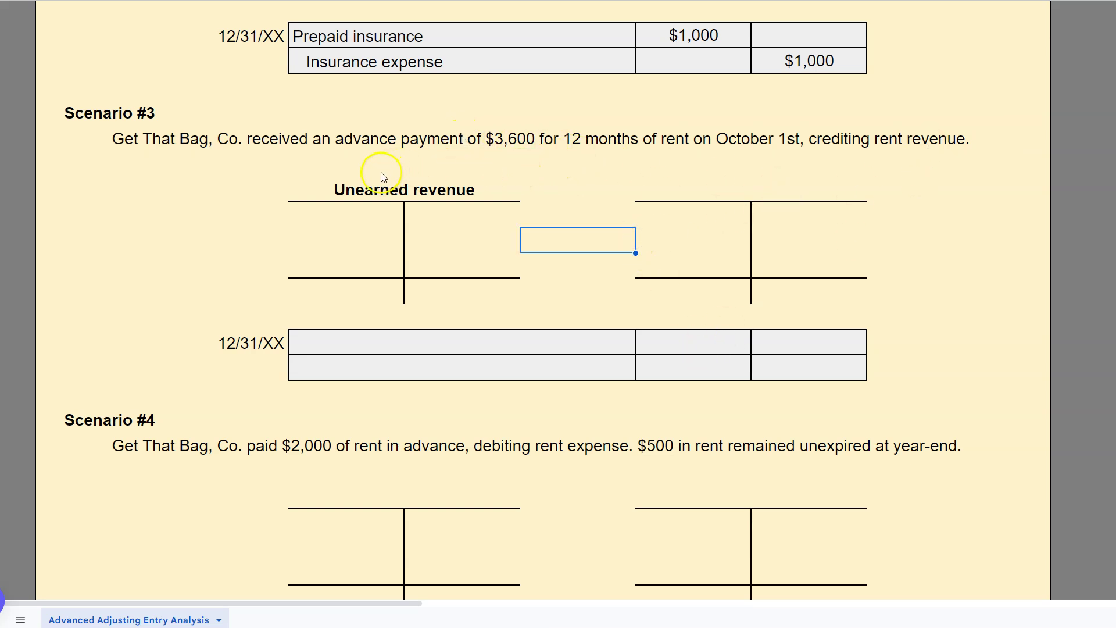
left_click(357, 182)
double_click(406, 185)
type("rent")
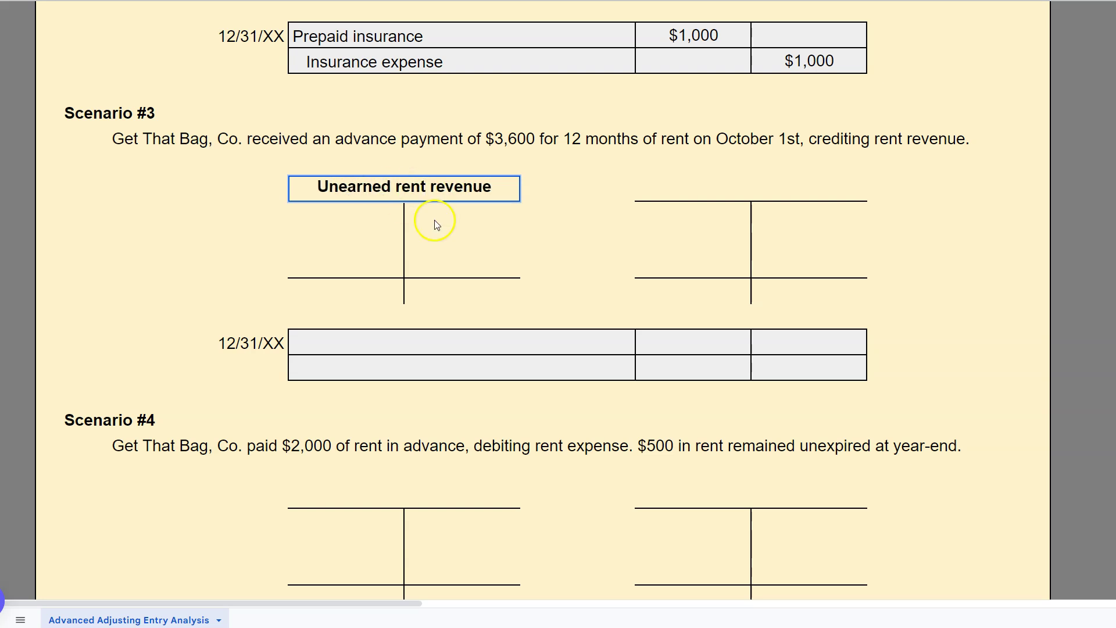
left_click(463, 239)
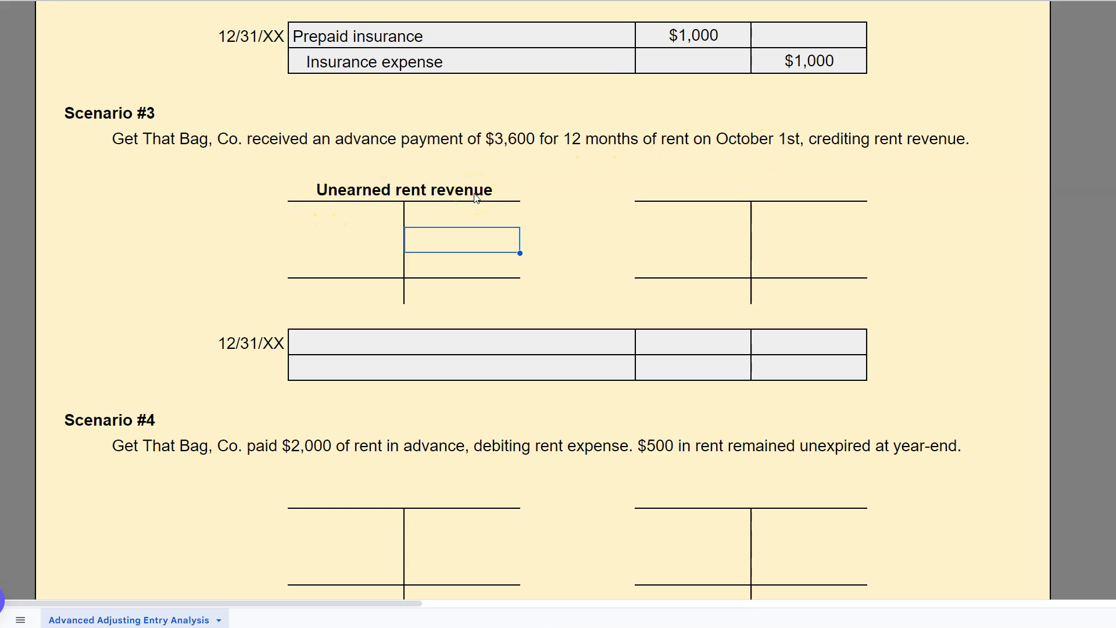
left_click(714, 192)
type("Rent revenue")
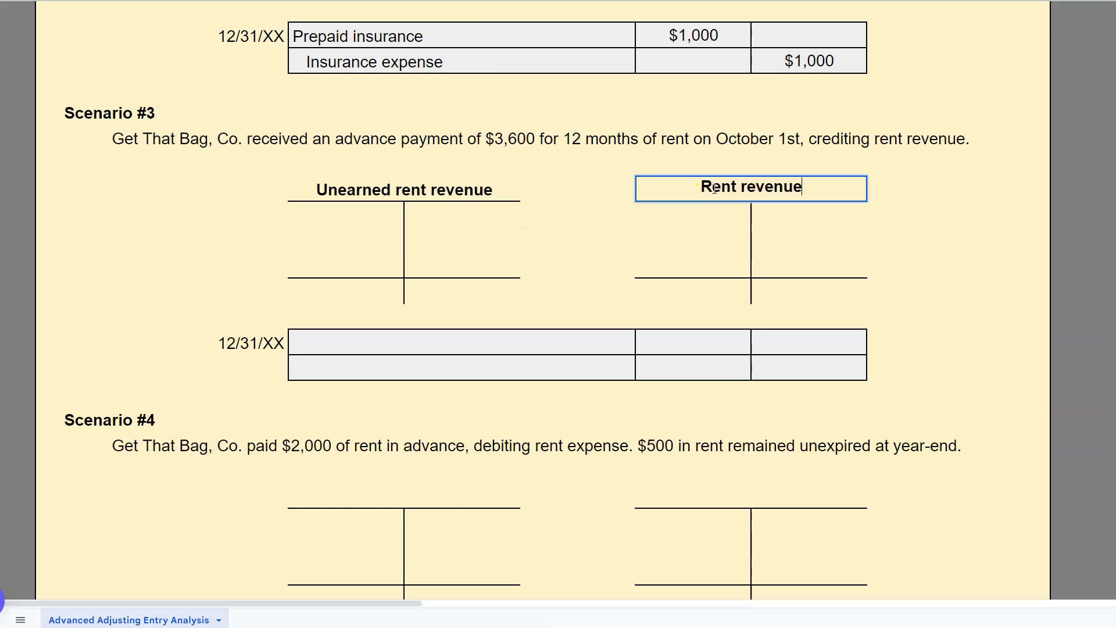
- Enter the $3,600 advance payment on the credit side of the Rent revenue T-account in Scenario #3
left_click(804, 214)
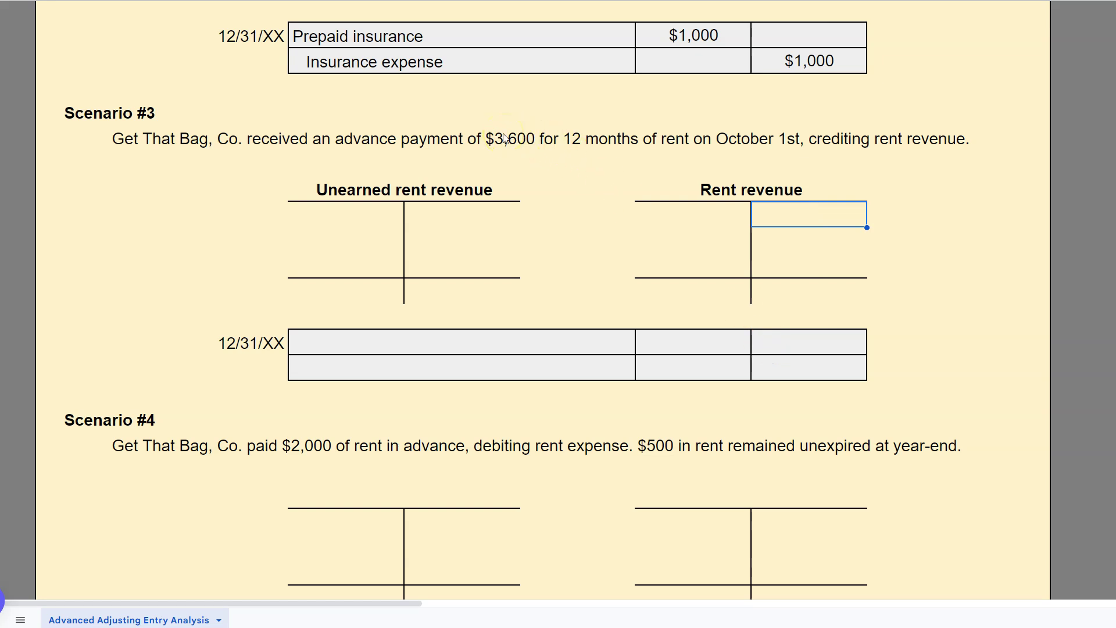
type("3600")
key("Return")
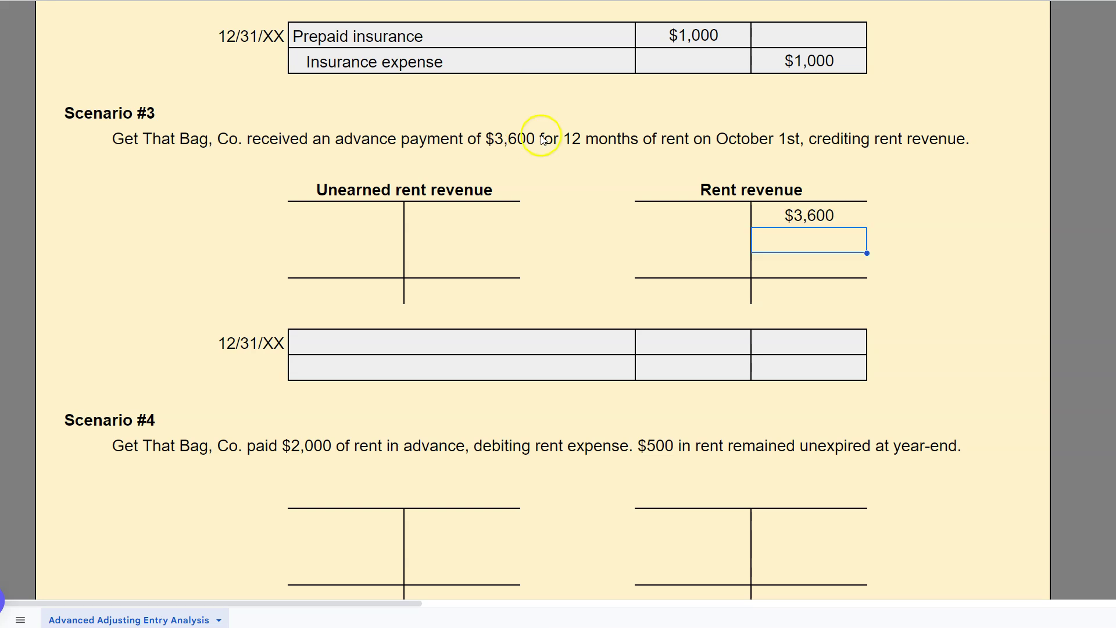
- Add a centred "ADJ" label for the adjustment row between the two Scenario #3 T-accounts
left_click(576, 239)
type("ADJ")
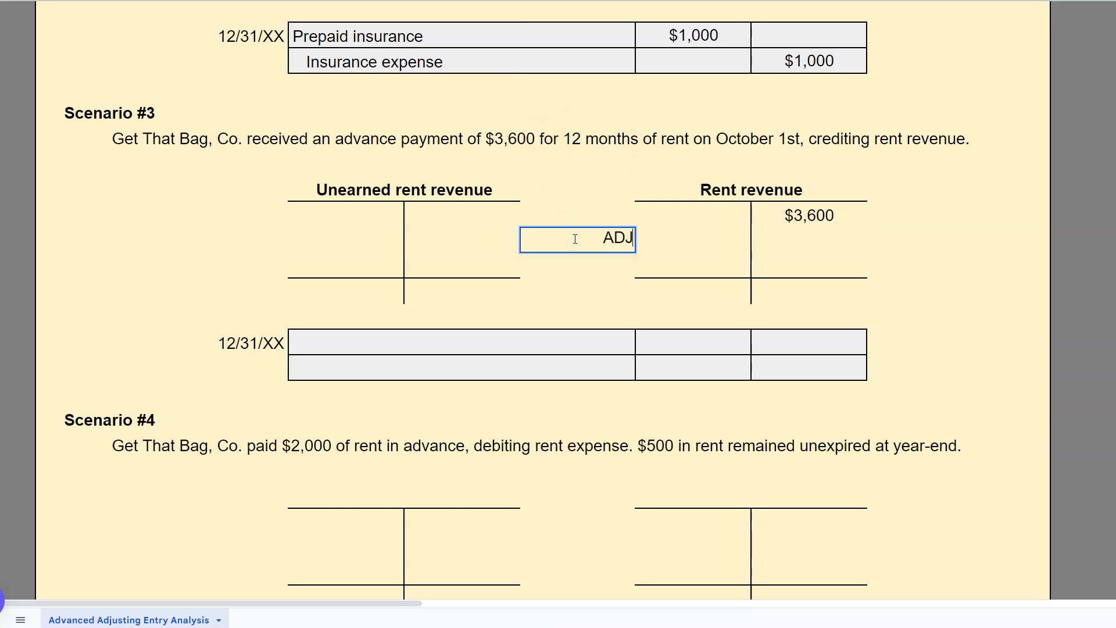
left_click(579, 240)
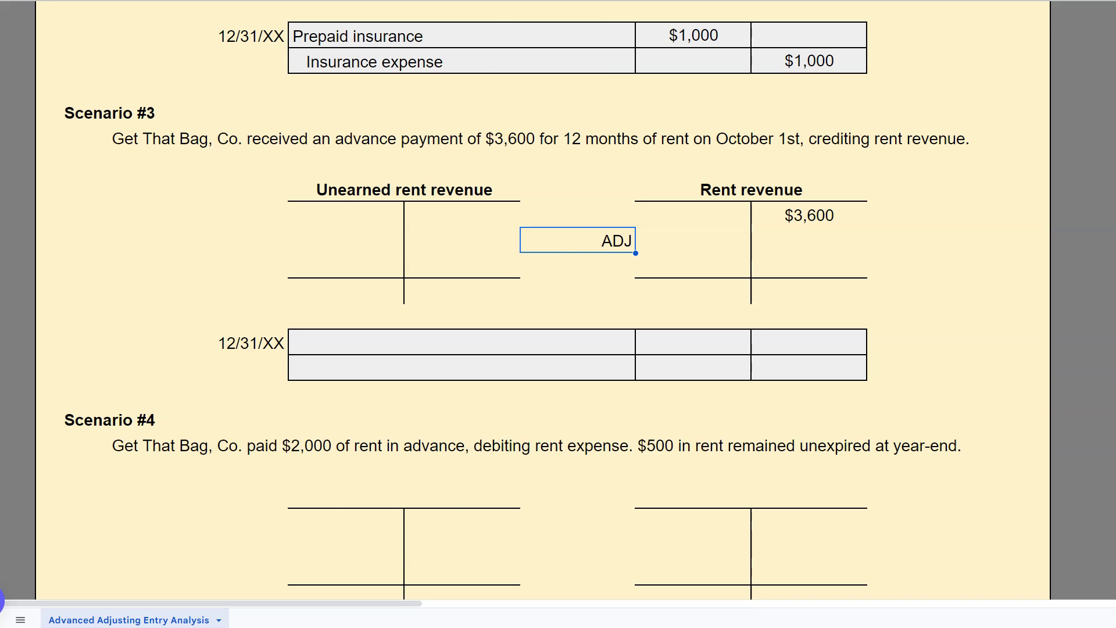
left_click(888, 215)
left_click(811, 216)
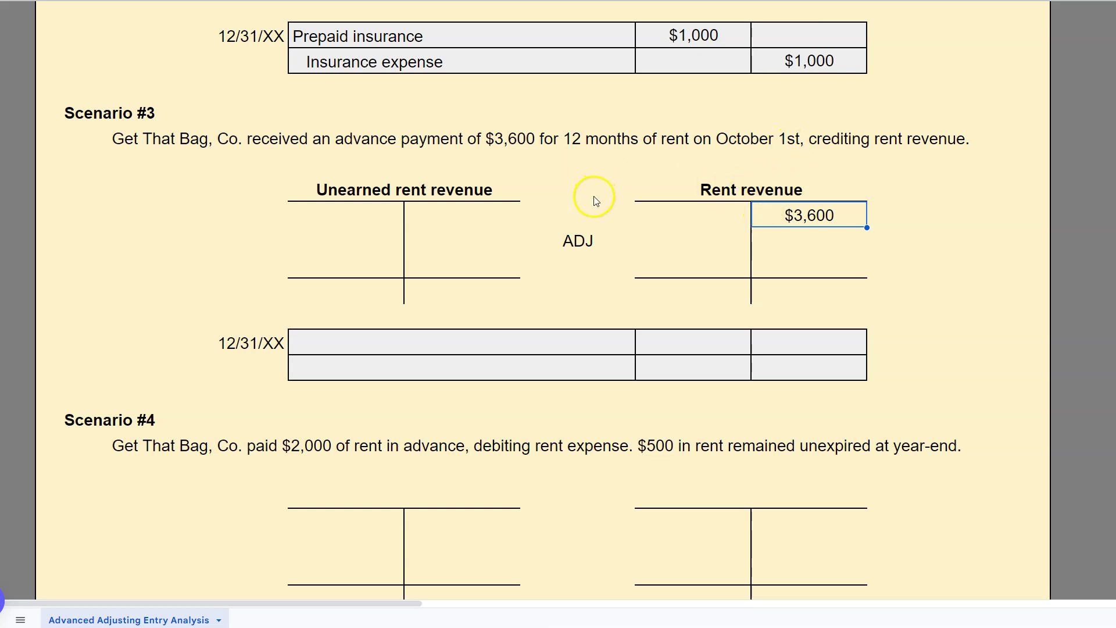
- Add the label "Rent used by tenant" beside the Unearned rent revenue T-account in Scenario #3
left_click(99, 189)
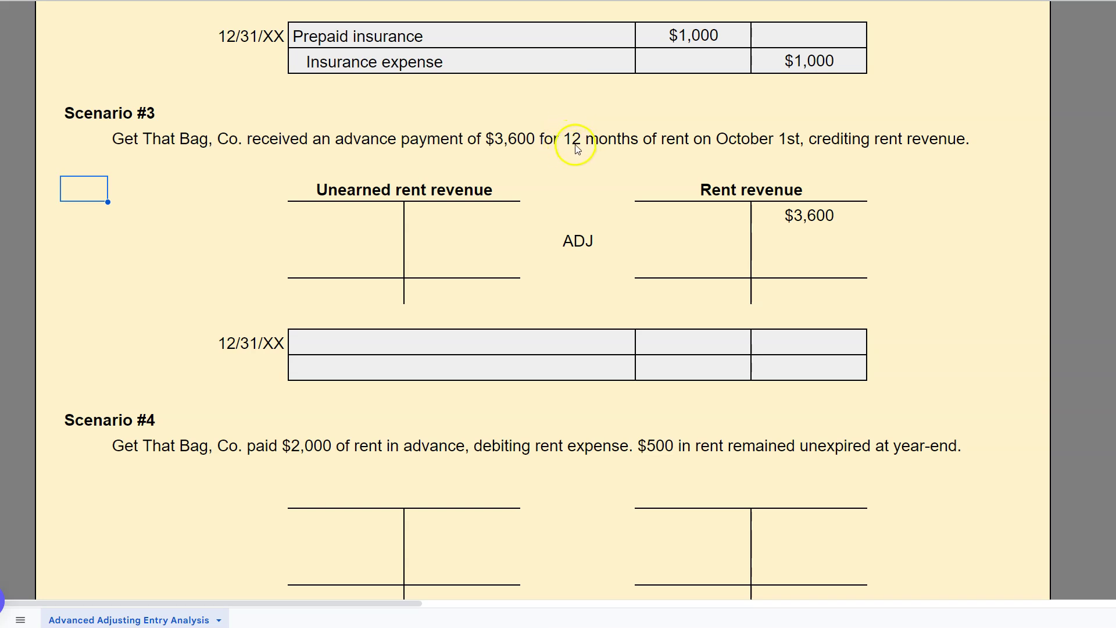
type("R")
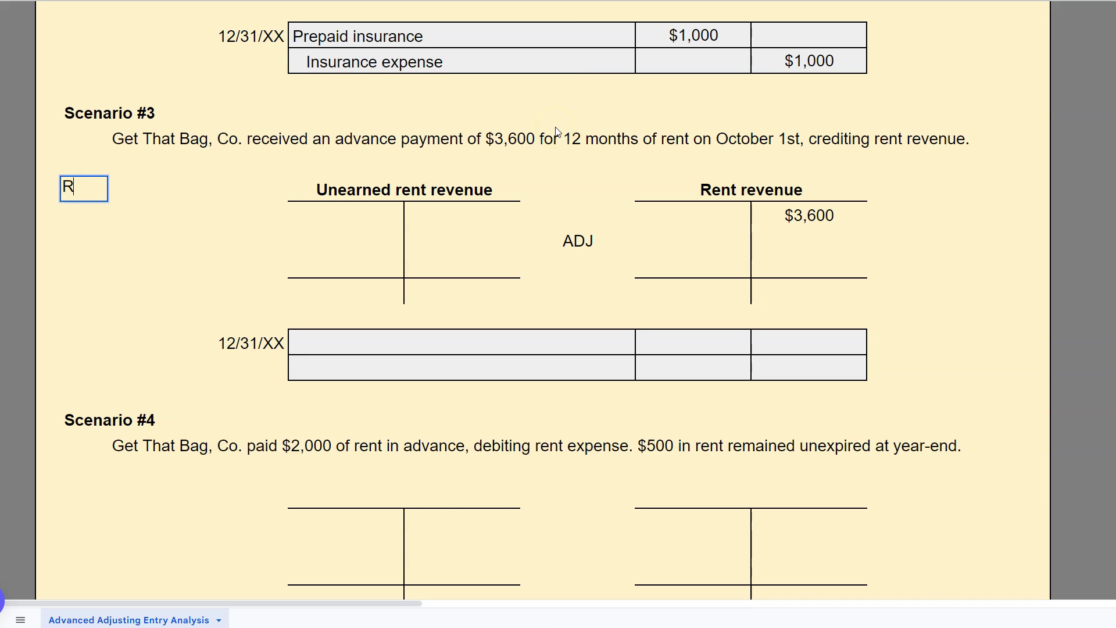
type("ent used by tenant")
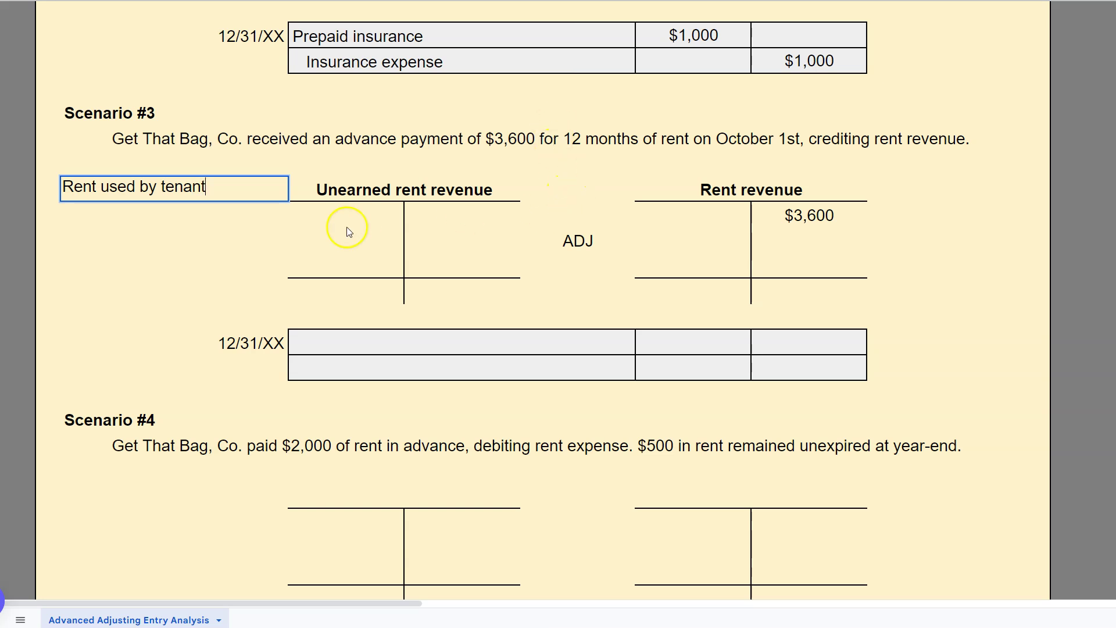
left_click(237, 273)
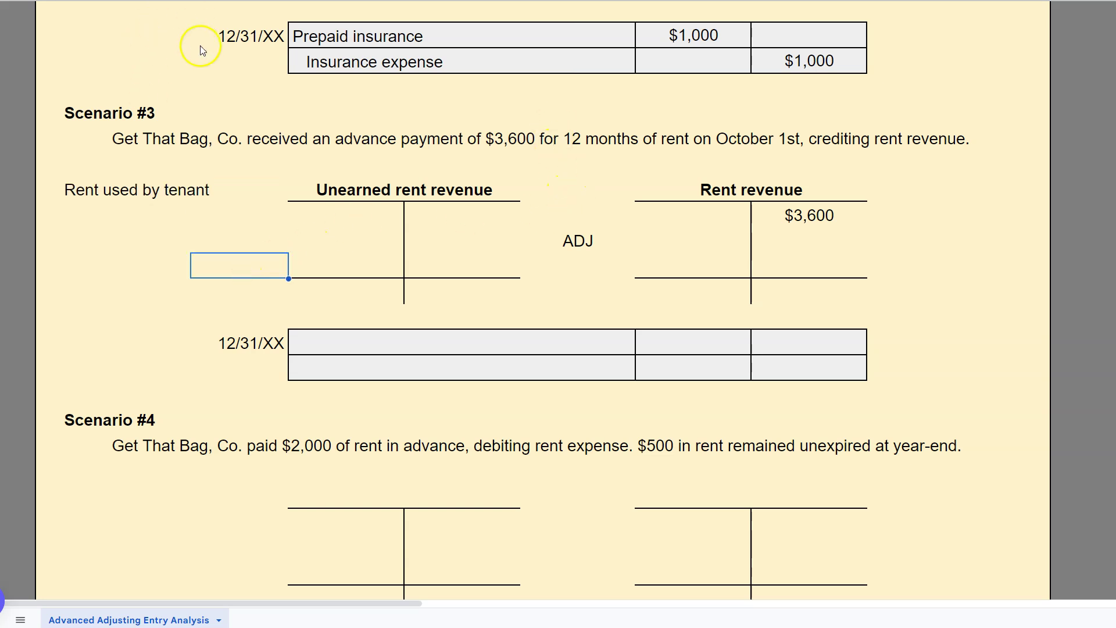
- Widen the column just before the Unearned rent revenue T-account and enter 3 there for the rent used by the tenant
key("ctrl+space")
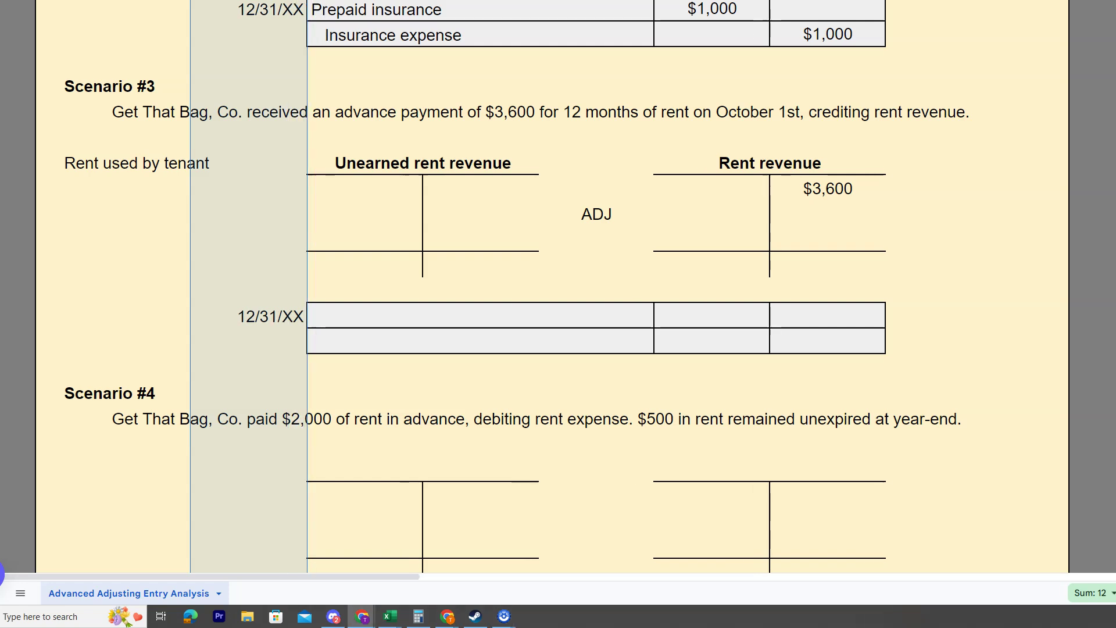
left_click(148, 9)
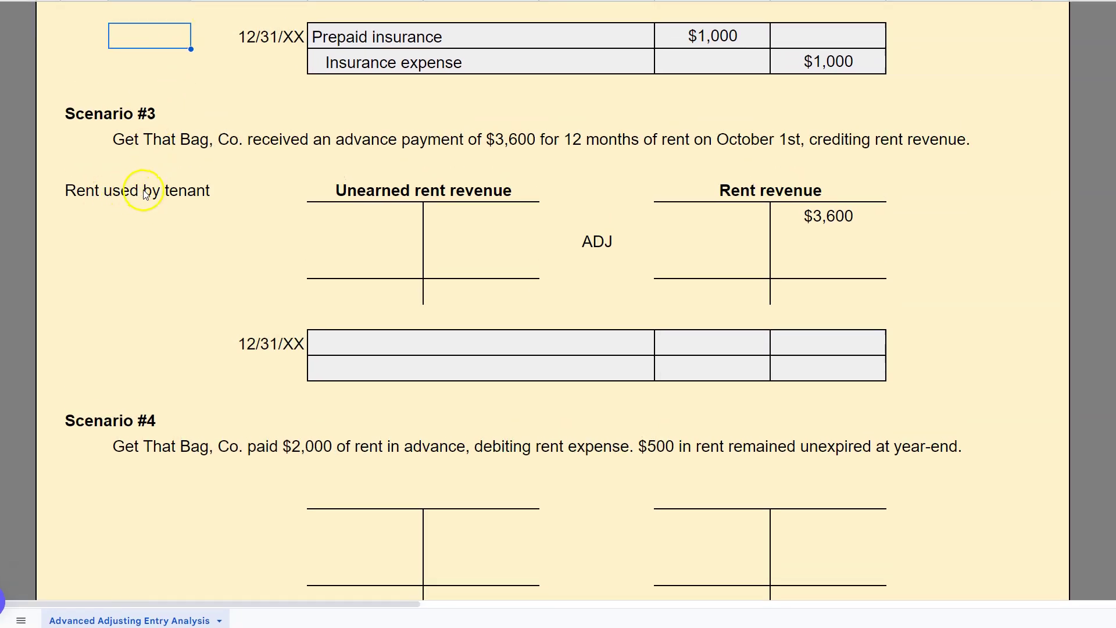
left_click(221, 197)
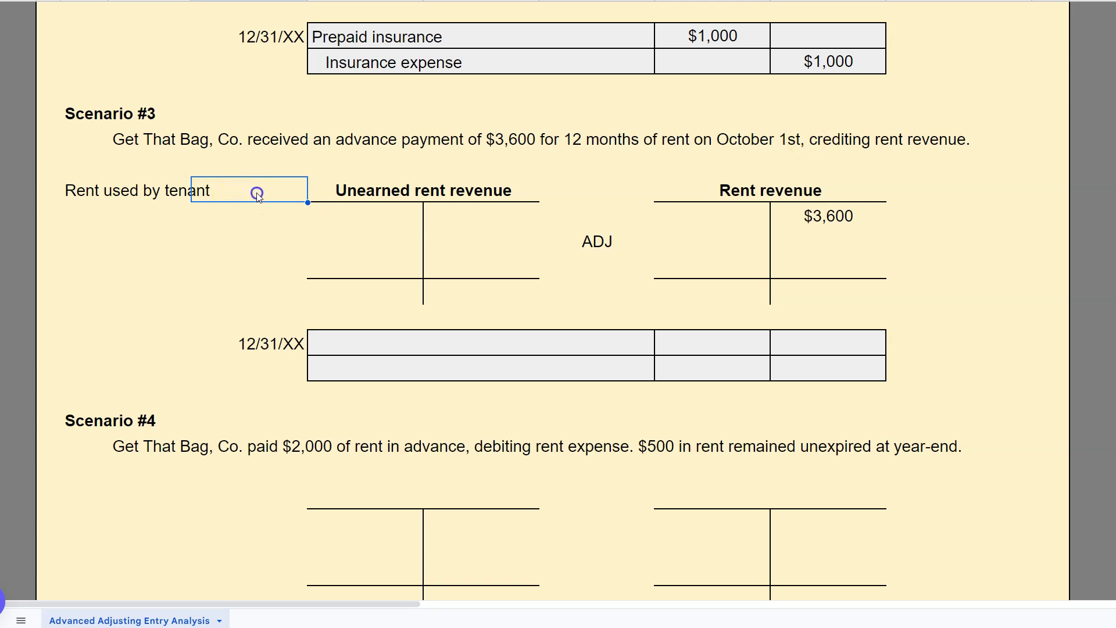
type("23")
key("Return")
- Widen the column holding the "Rent used by tenant" label so its full text fits
left_click(96, 210)
left_click(124, 198)
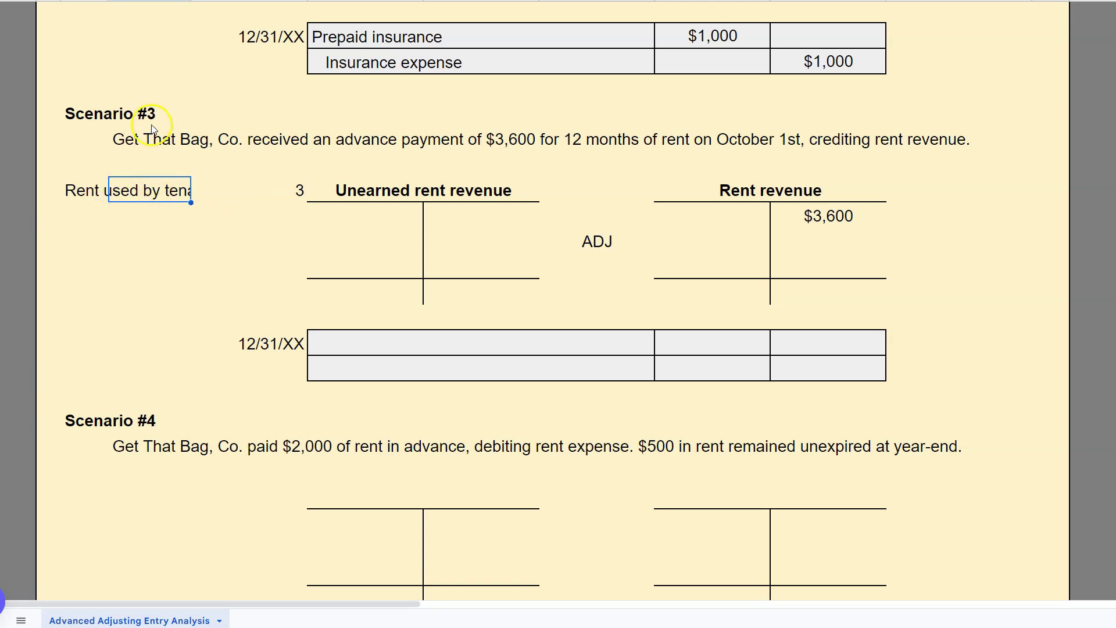
left_click(78, 213)
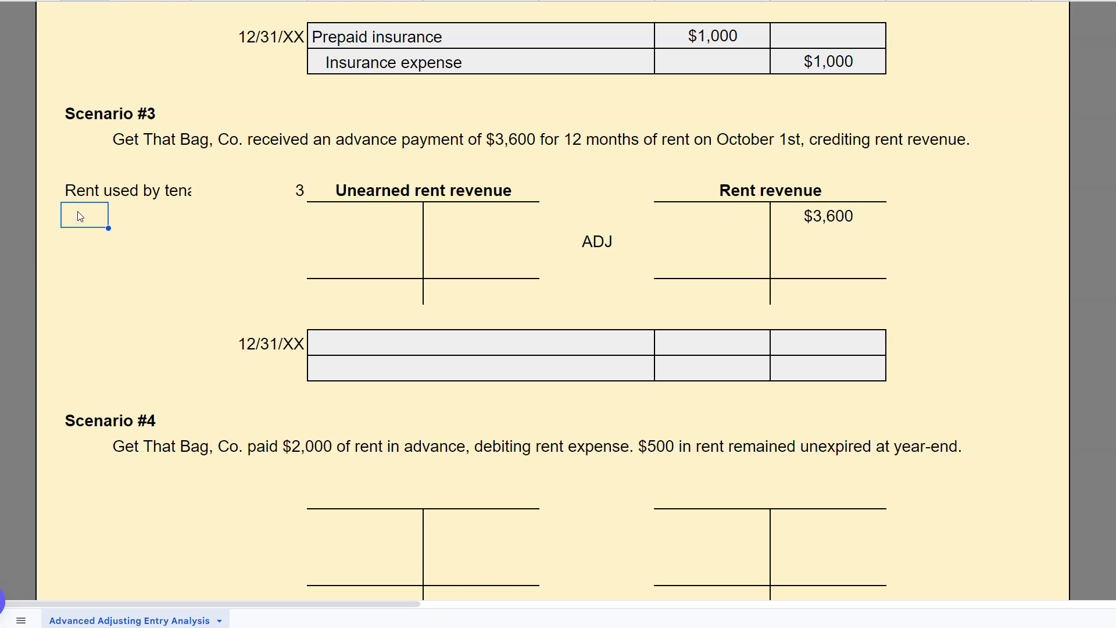
left_click(256, 212)
left_click(95, 209)
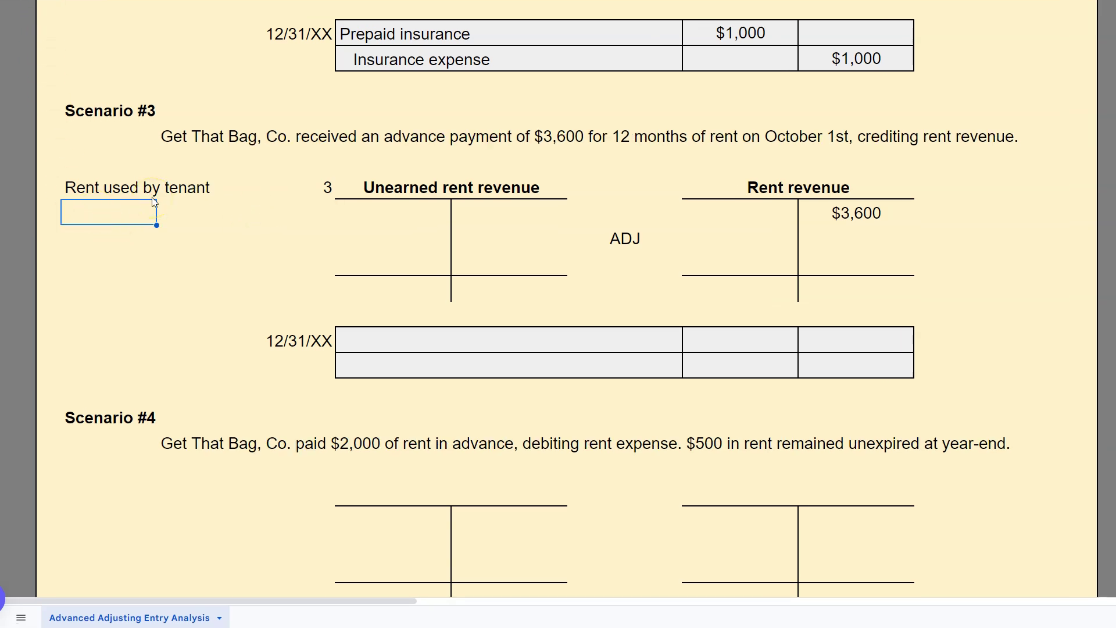
- Add the label "Rental months remaining" below "Rent used by tenant" and enter 9 as its value
type("Rent ")
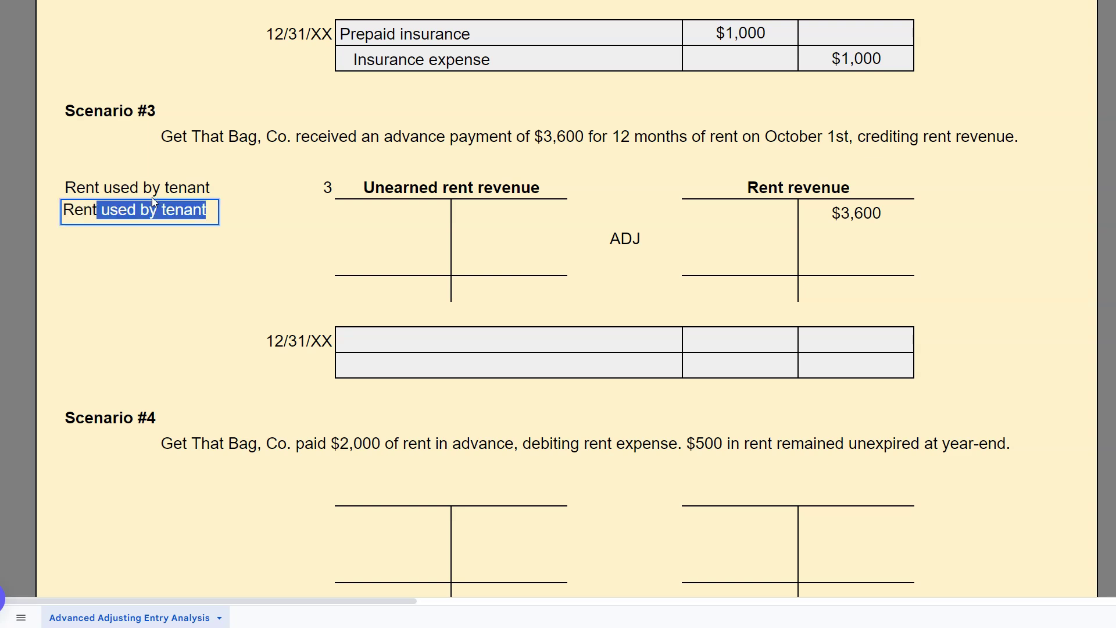
type("re")
key("BackSpace")
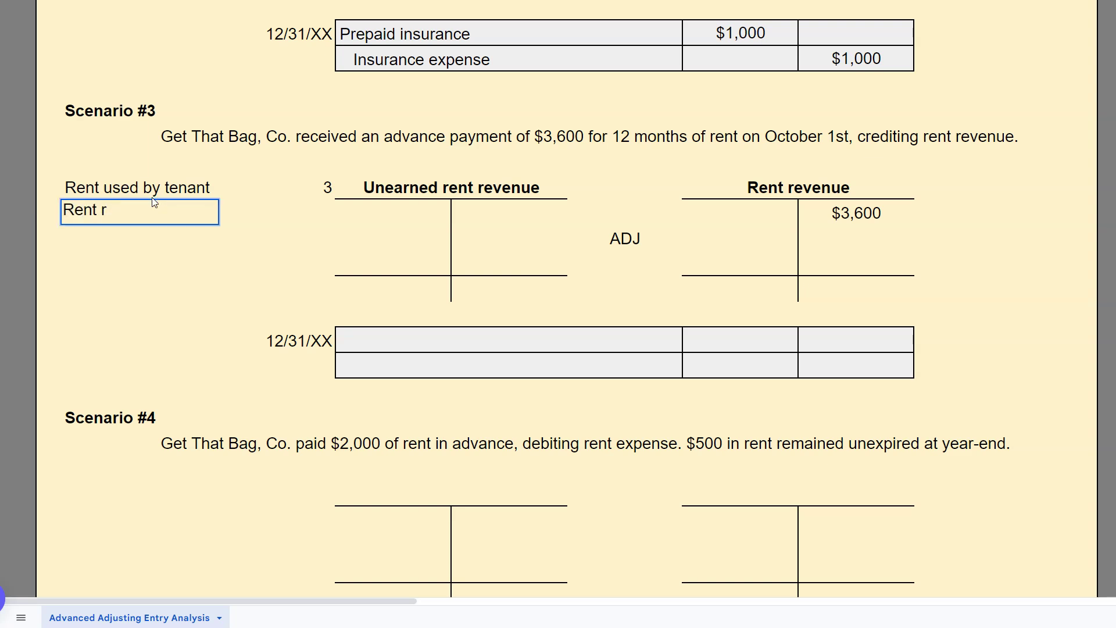
type("al months remaining")
key("Tab")
left_click(295, 213)
type("9")
key("Return")
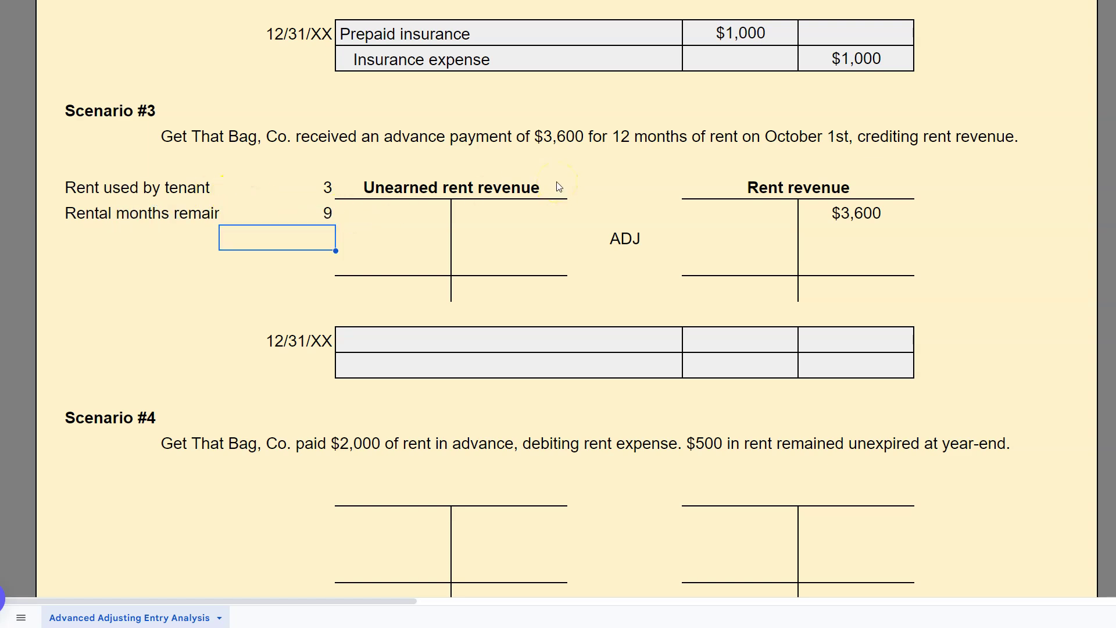
- Widen the column between the labels and their values so "Rental months remaining" fits
left_click_drag(220, 1, 257, 1)
left_click(347, 187)
left_click(342, 213)
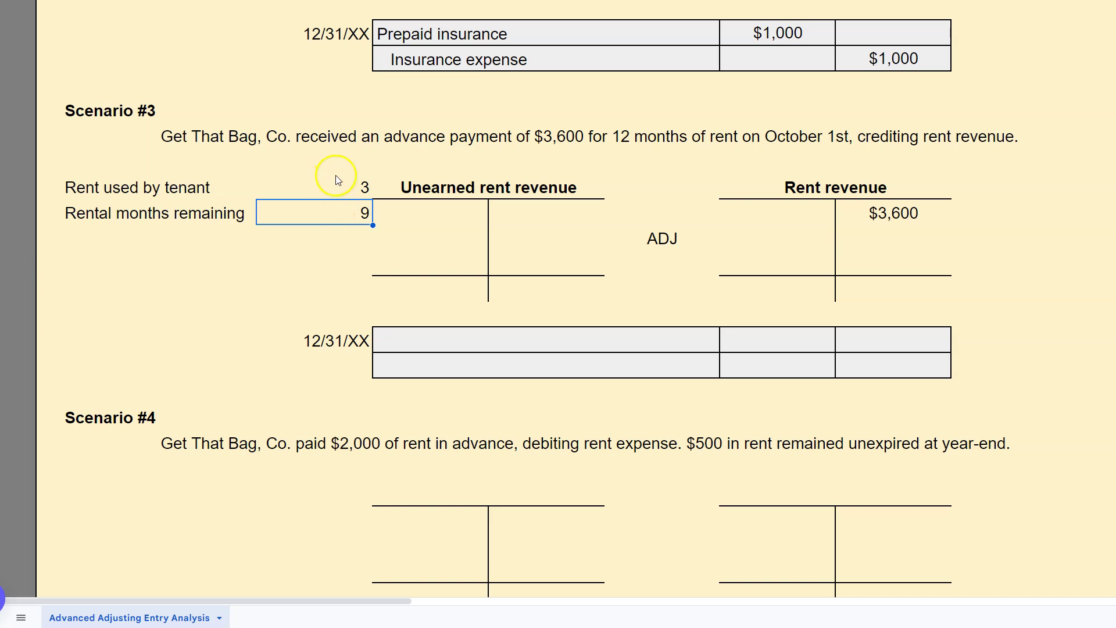
- Examine how the used and remaining rental months relate to the ending balances of Rent revenue and Unearned rent revenue
left_click(82, 188)
left_click(165, 191)
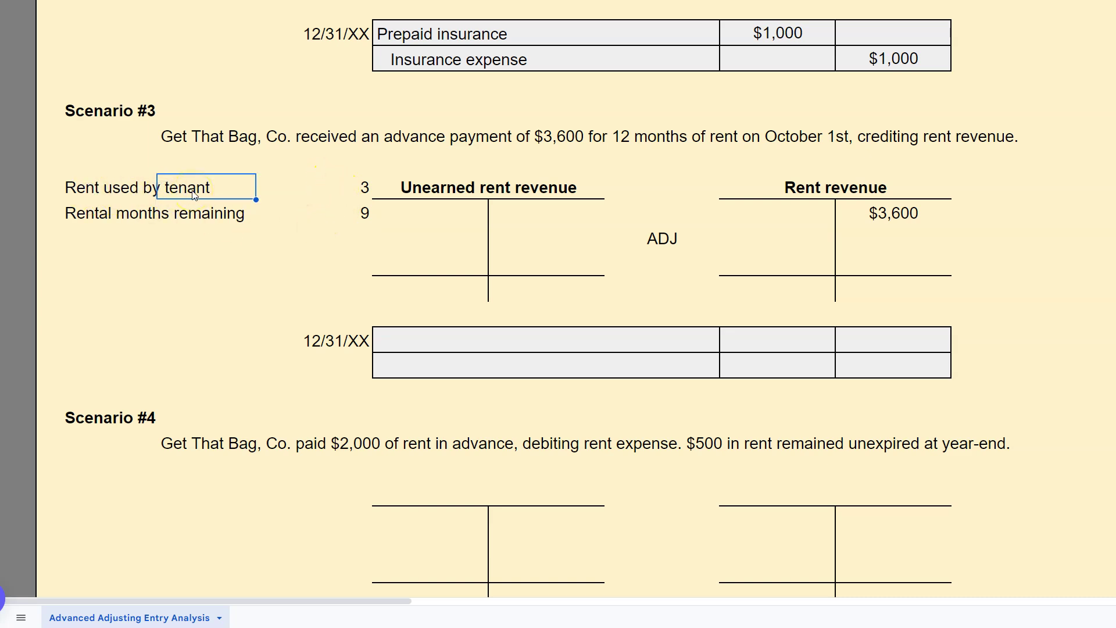
left_click(356, 186)
left_click(868, 290)
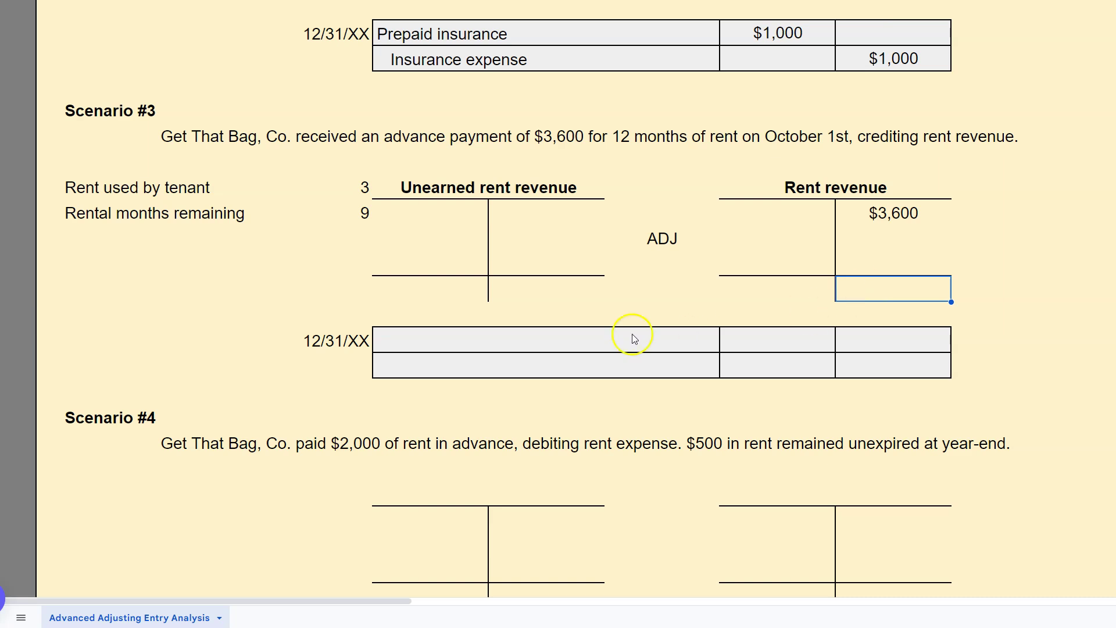
left_click(353, 190)
left_click(874, 290)
left_click(357, 190)
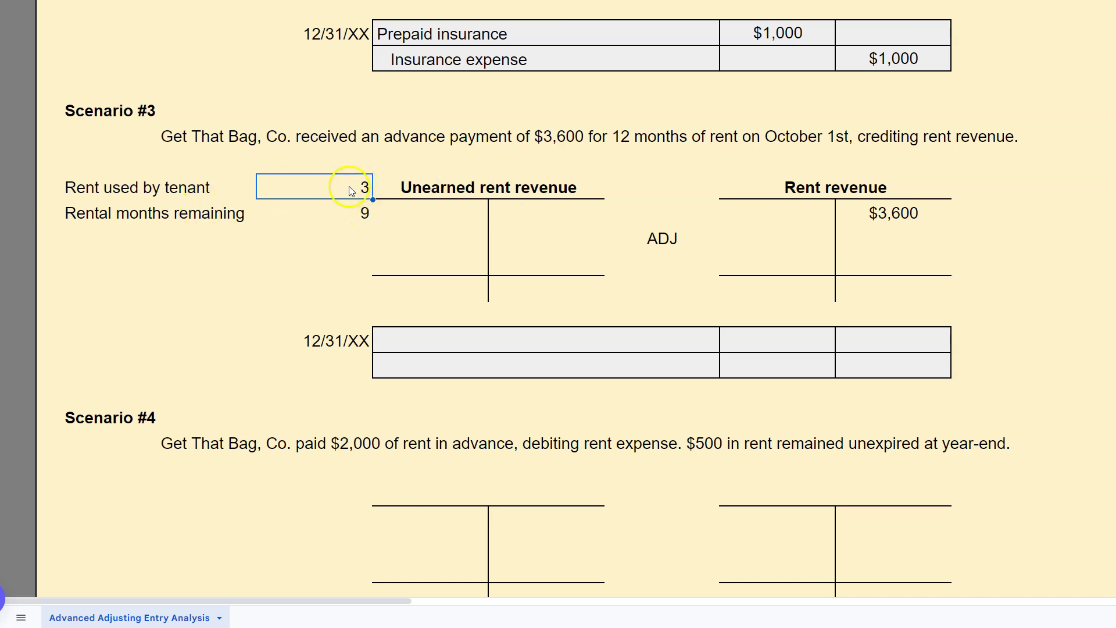
left_click(859, 286)
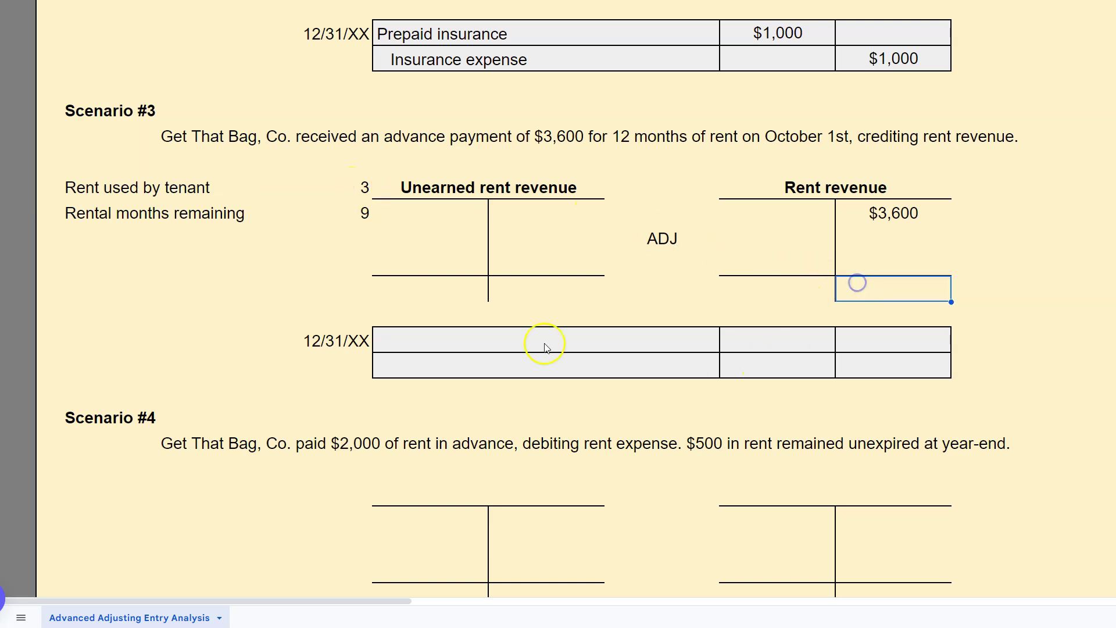
left_click(346, 213)
left_click(526, 281)
- Calculate the monthly rent with =3600/12 below "Rental months remaining" and format it as currency
left_click(101, 249)
type("=3600/")
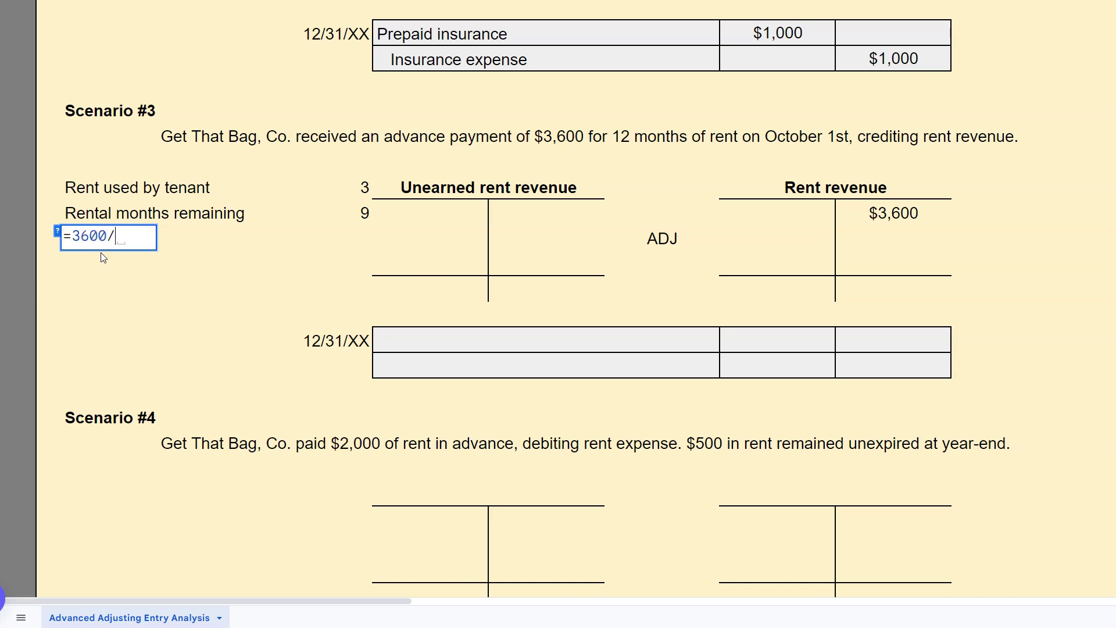
type("12")
key("Return")
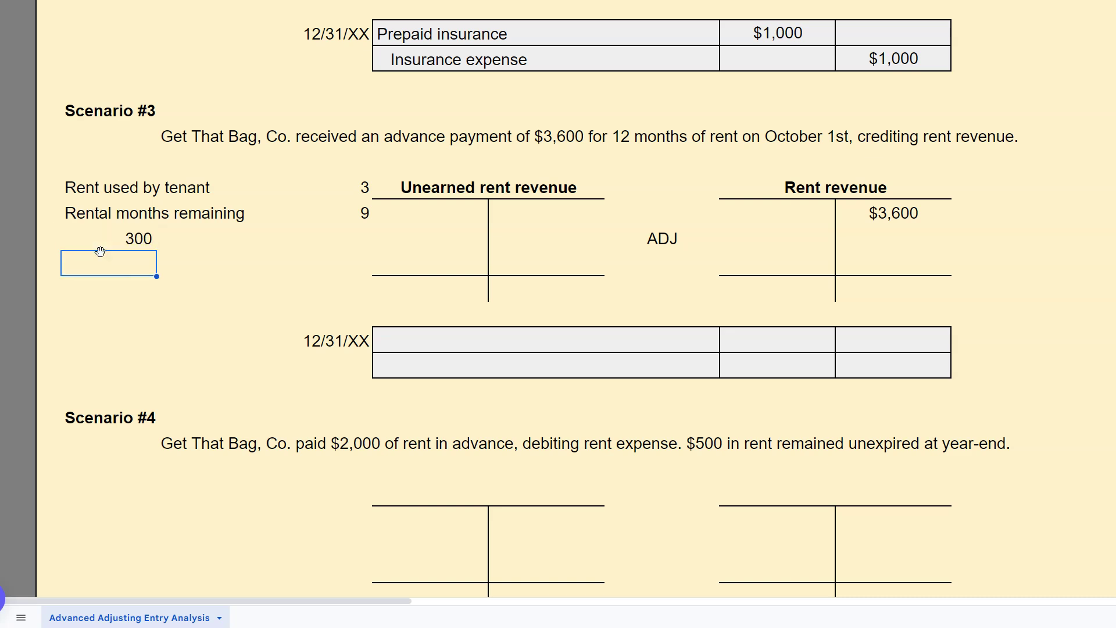
left_click(100, 243)
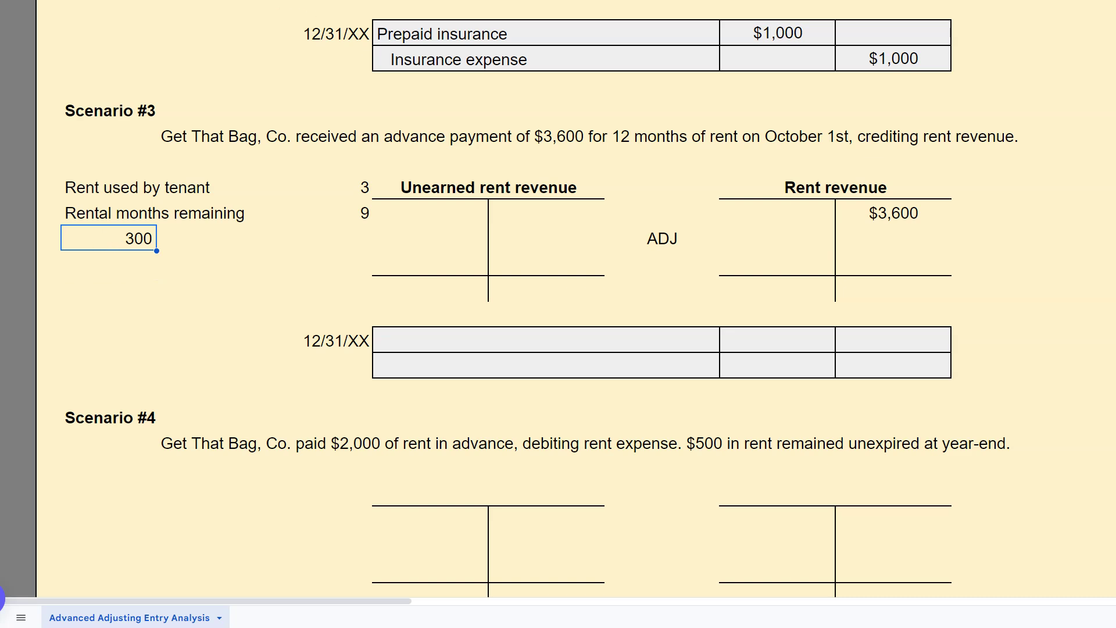
key("ctrl+shift+4")
- Enter =3*300 as the ending credit balance of the Rent revenue T-account
left_click(878, 291)
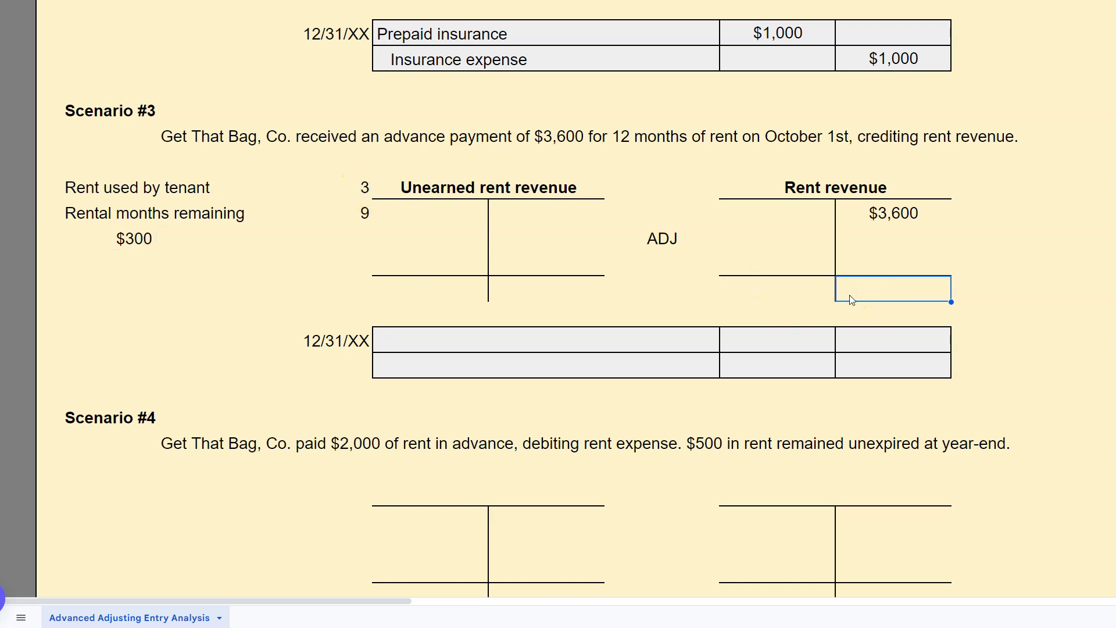
type("=3*")
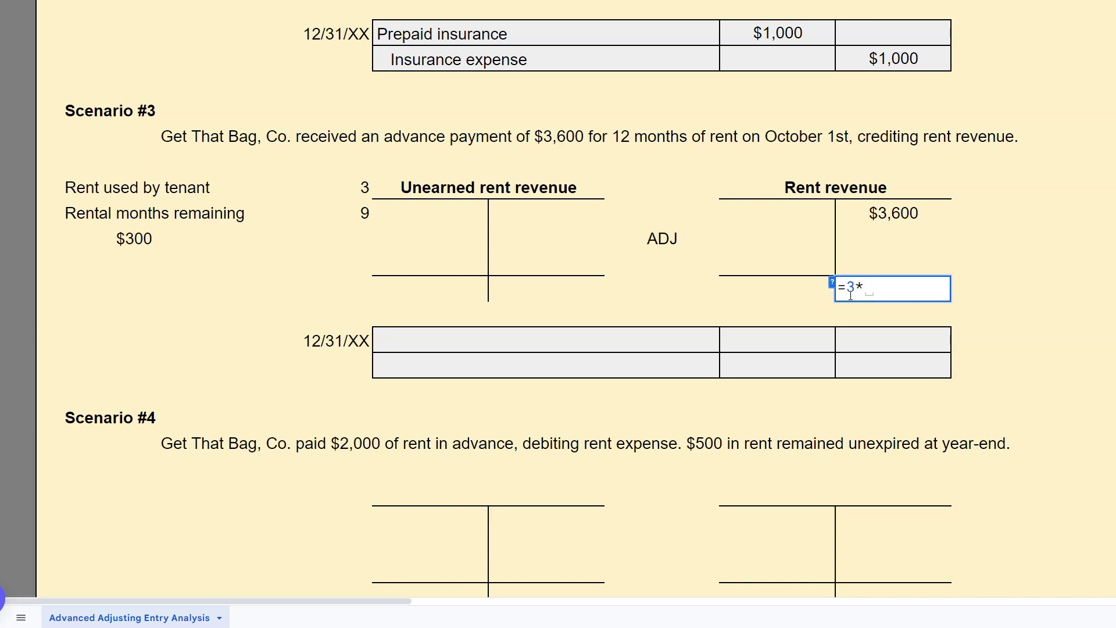
type("300")
key("Return")
left_click(848, 293)
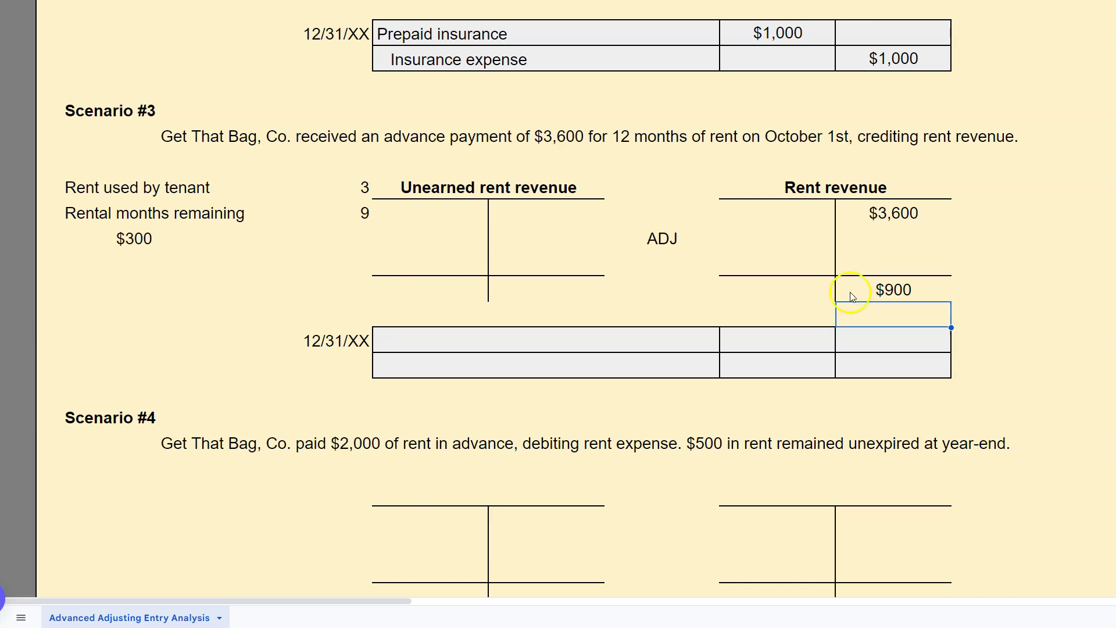
left_click(888, 294)
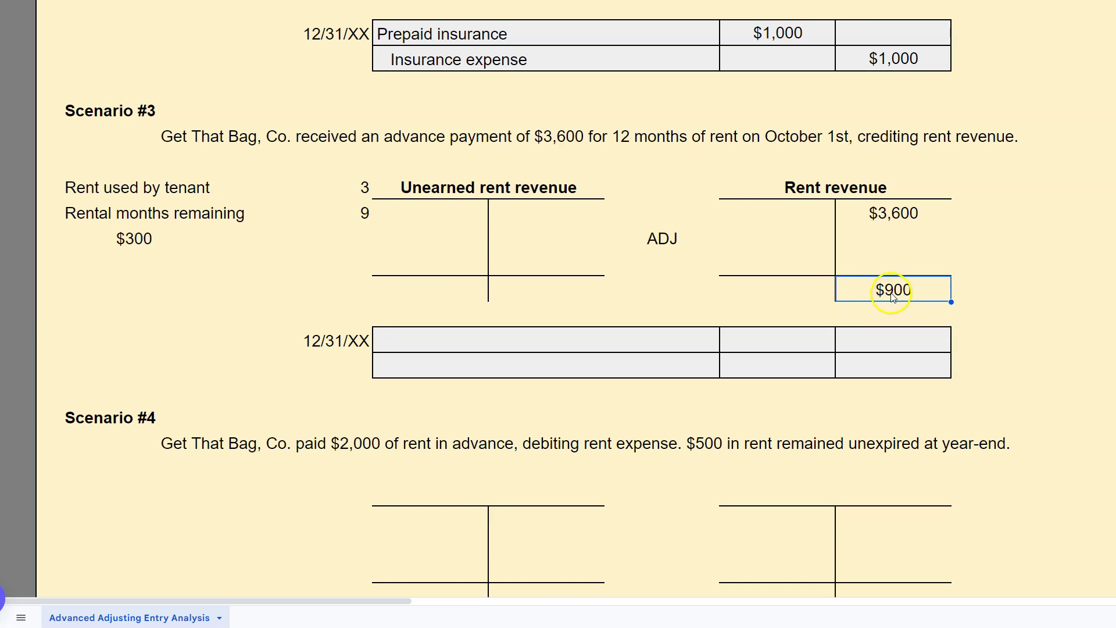
- Enter the adjustment =3600-900 on the debit side of the Rent revenue T-account in the ADJ row
left_click(797, 234)
left_click(879, 260)
left_click(889, 216)
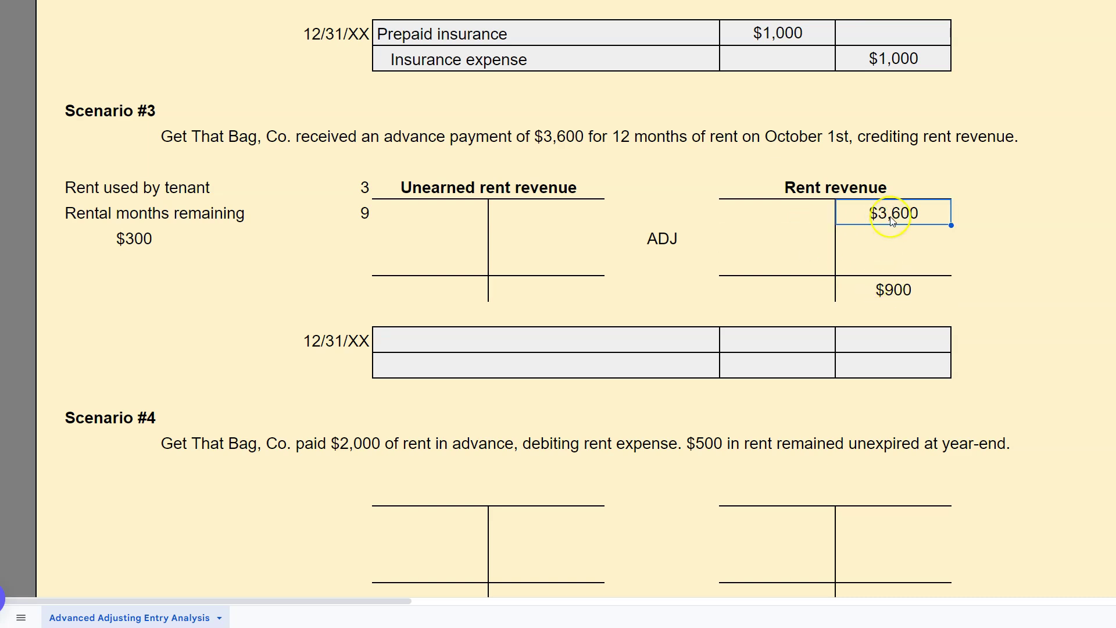
left_click(902, 289)
left_click(764, 240)
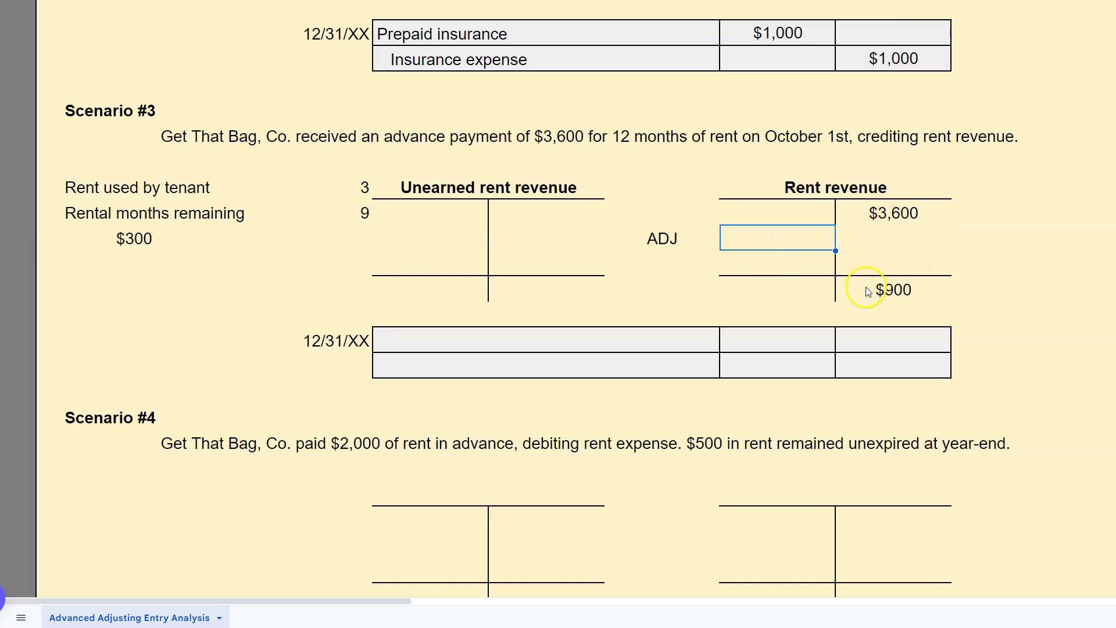
type("=")
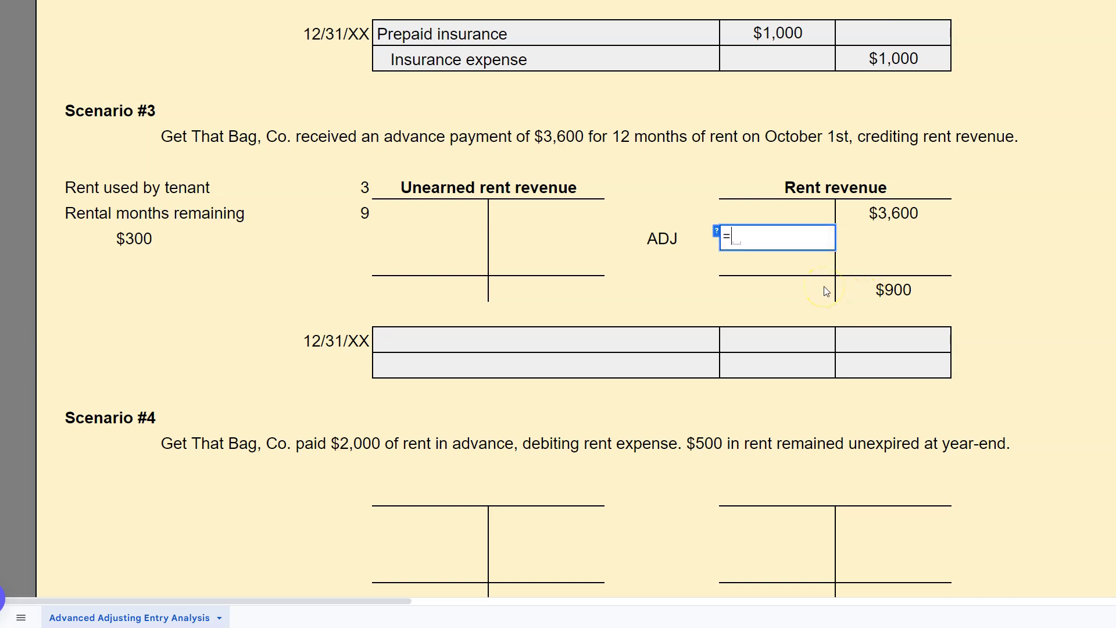
type("3690-900")
key("Return")
left_click(782, 248)
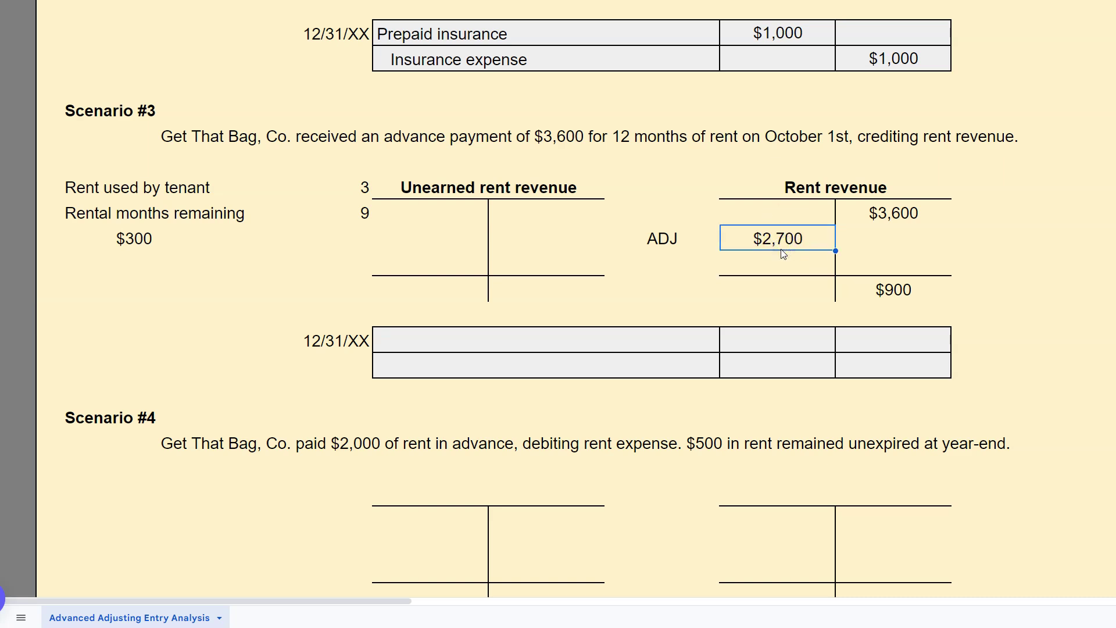
- Enter Rent revenue with a 2700 debit on the first line of Scenario #3's 12/31/XX journal entry
left_click(604, 345)
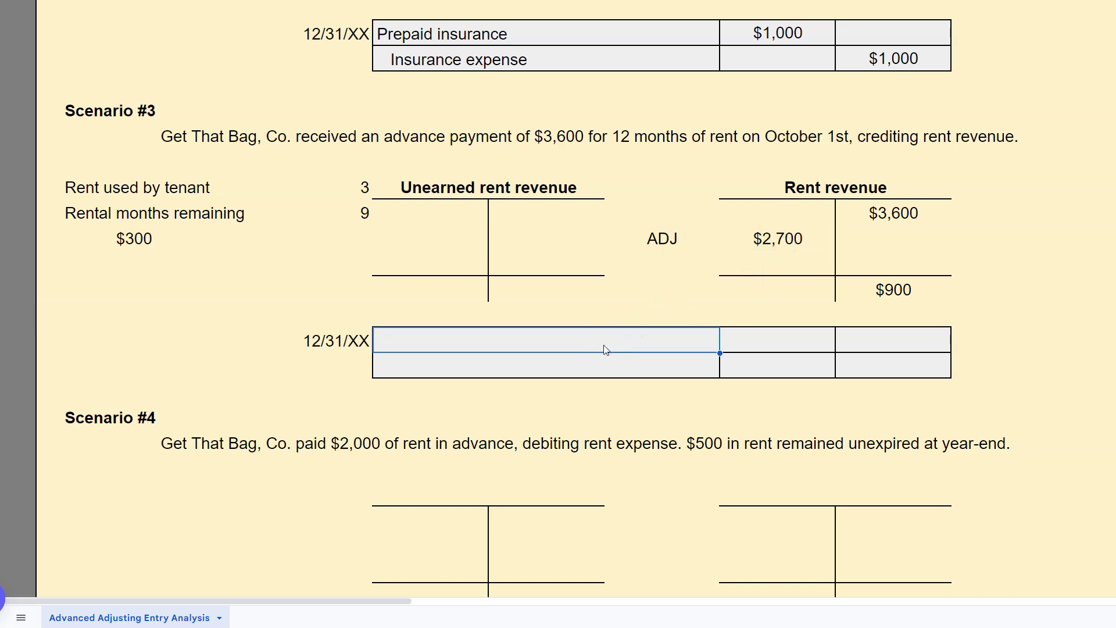
type("Retn")
type(" revenue")
key("Tab")
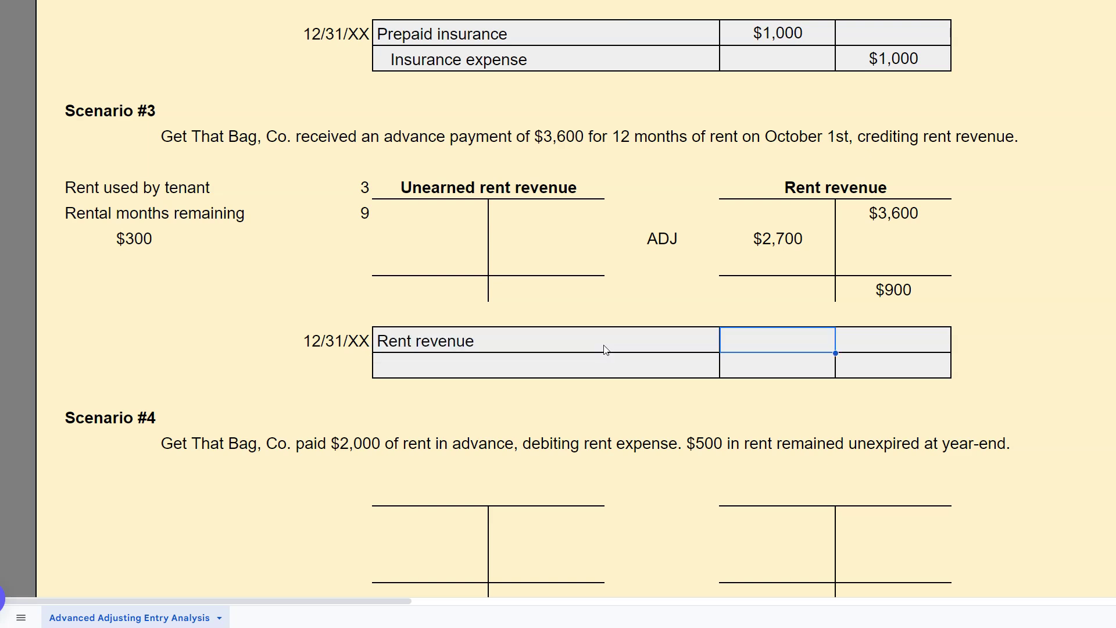
type("2700")
key("Return")
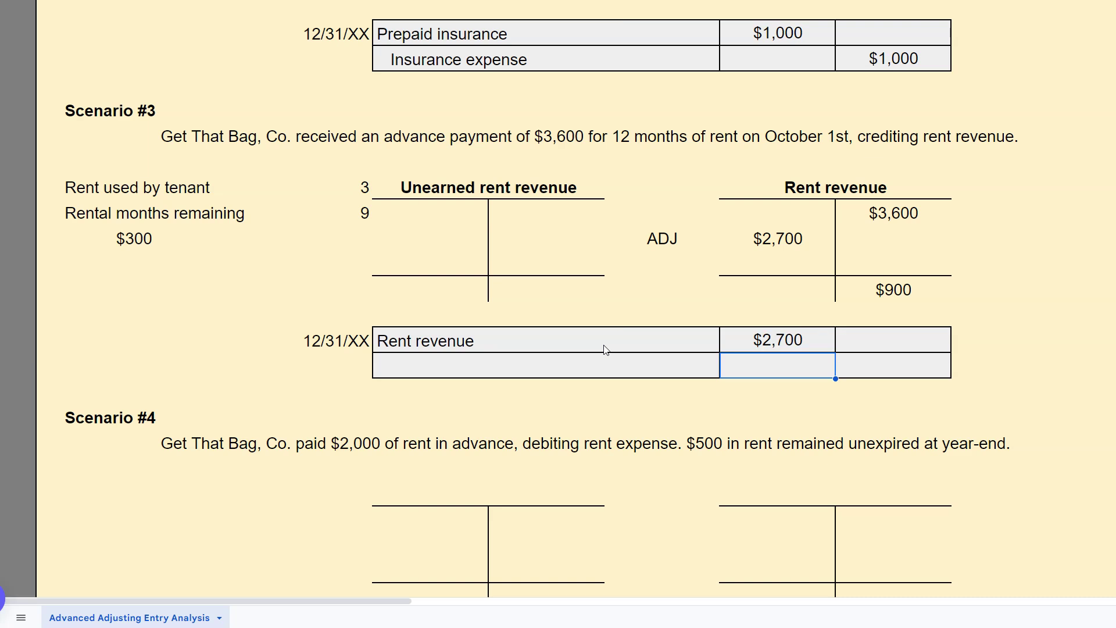
- Enter 0 as the opening credit balance of the Unearned rent revenue T-account
left_click(532, 361)
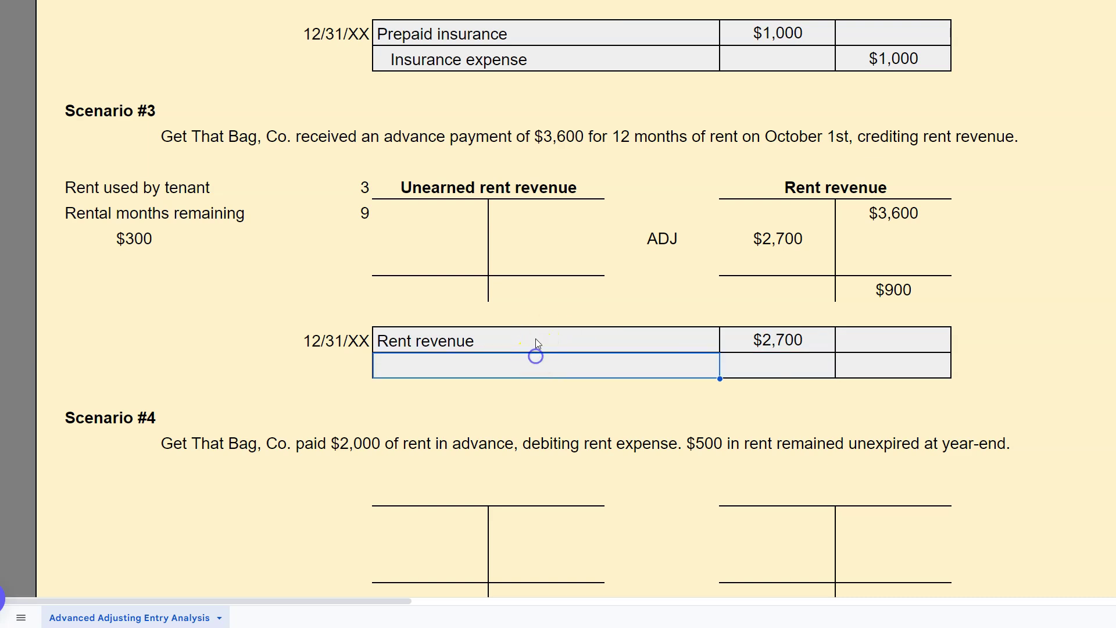
left_click(783, 346)
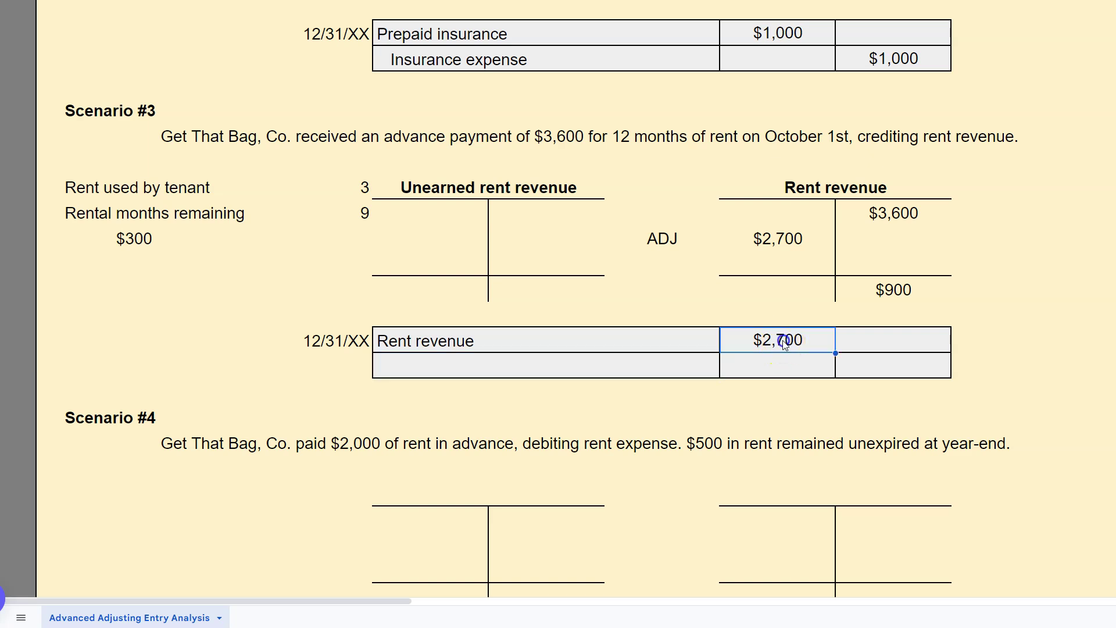
left_click(877, 213)
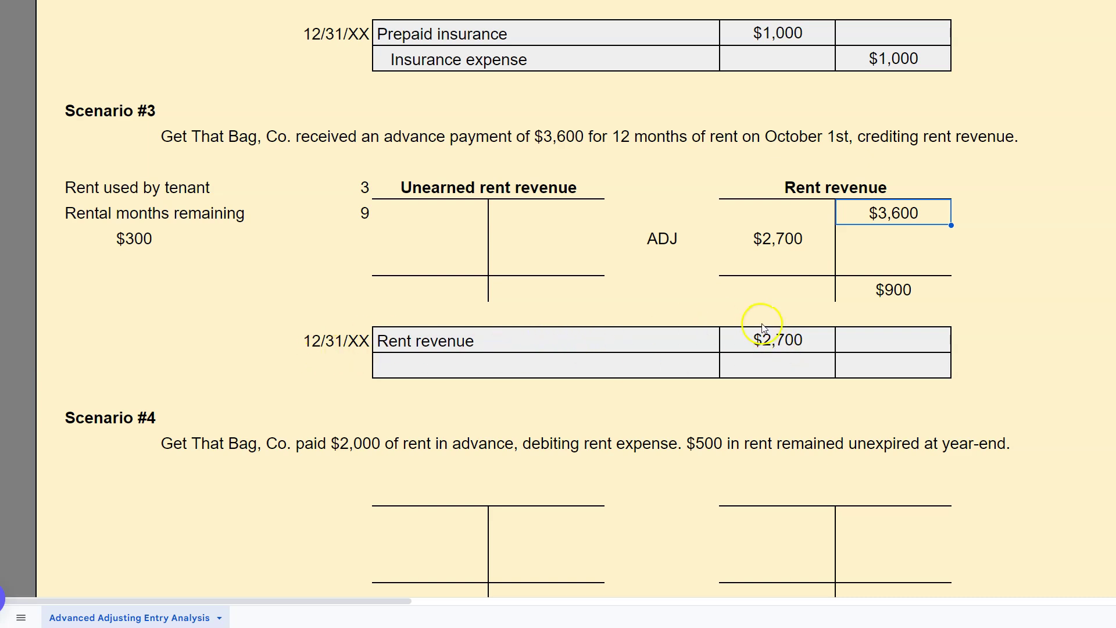
left_click(502, 209)
type("0")
key("Return")
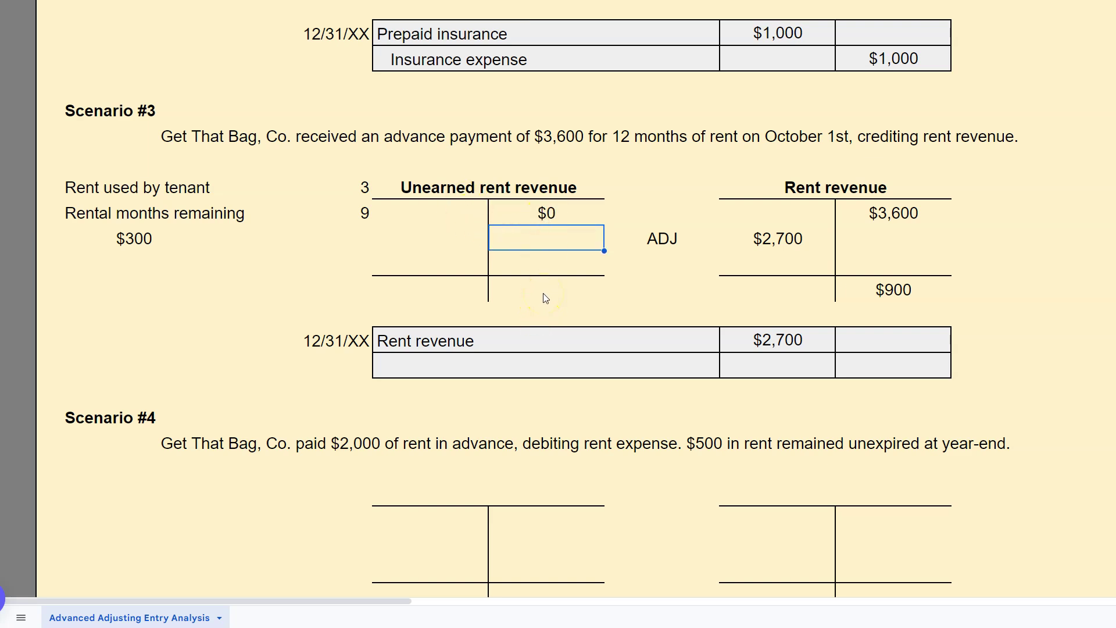
left_click(540, 216)
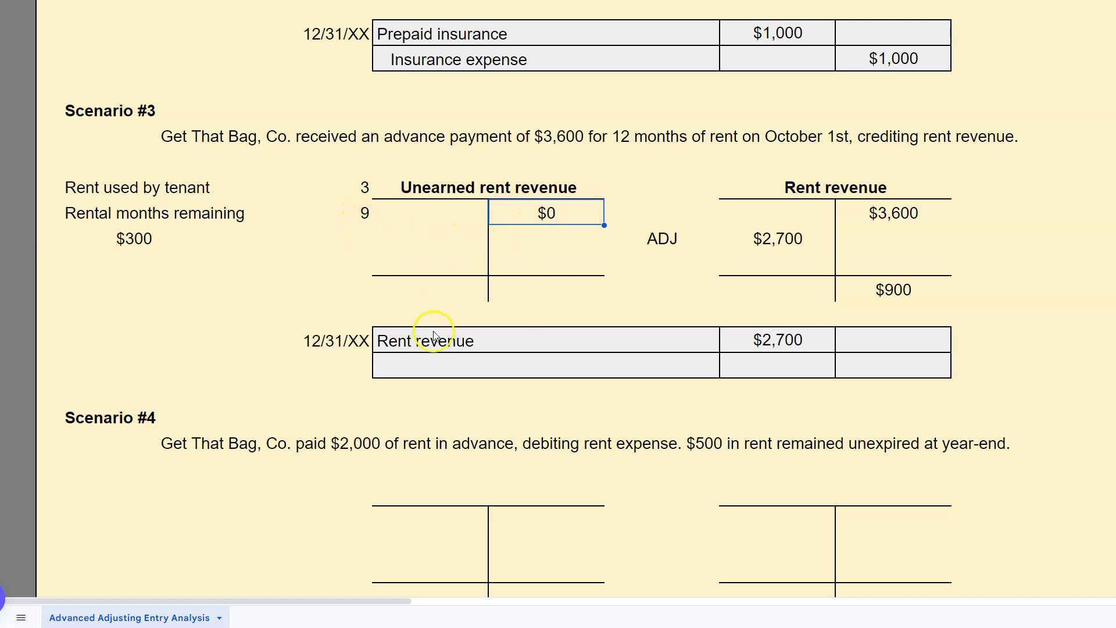
- Enter =9*300 as the ending credit balance of the Unearned rent revenue T-account
left_click(513, 286)
type("=")
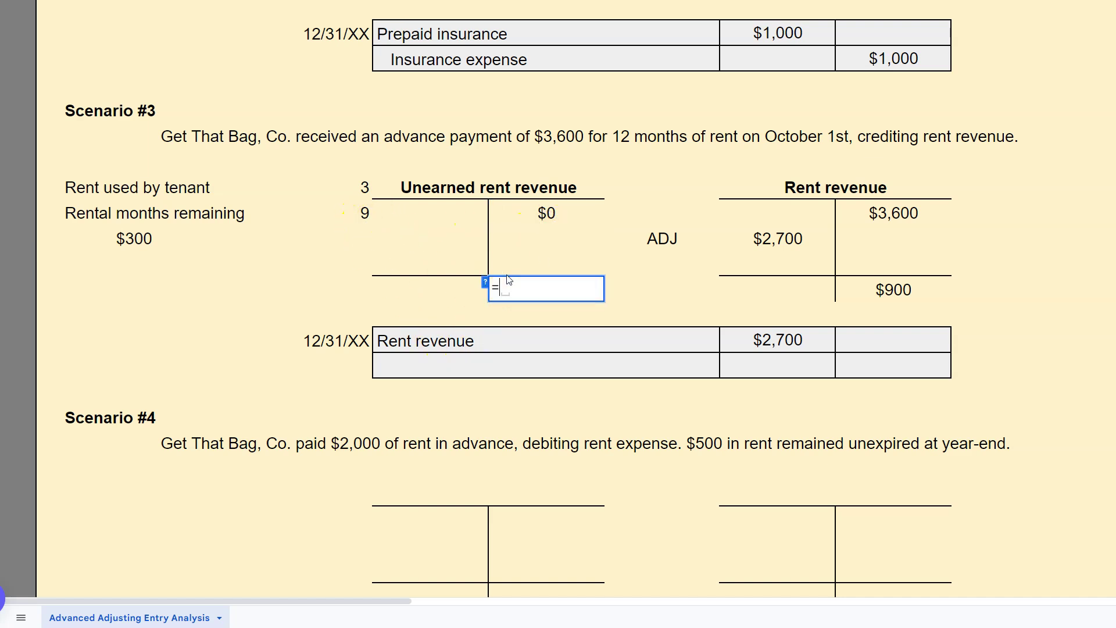
type("9*300")
key("Return")
- Enter the 2700 adjustment on the credit side of the Unearned rent revenue T-account in the ADJ row
left_click(553, 242)
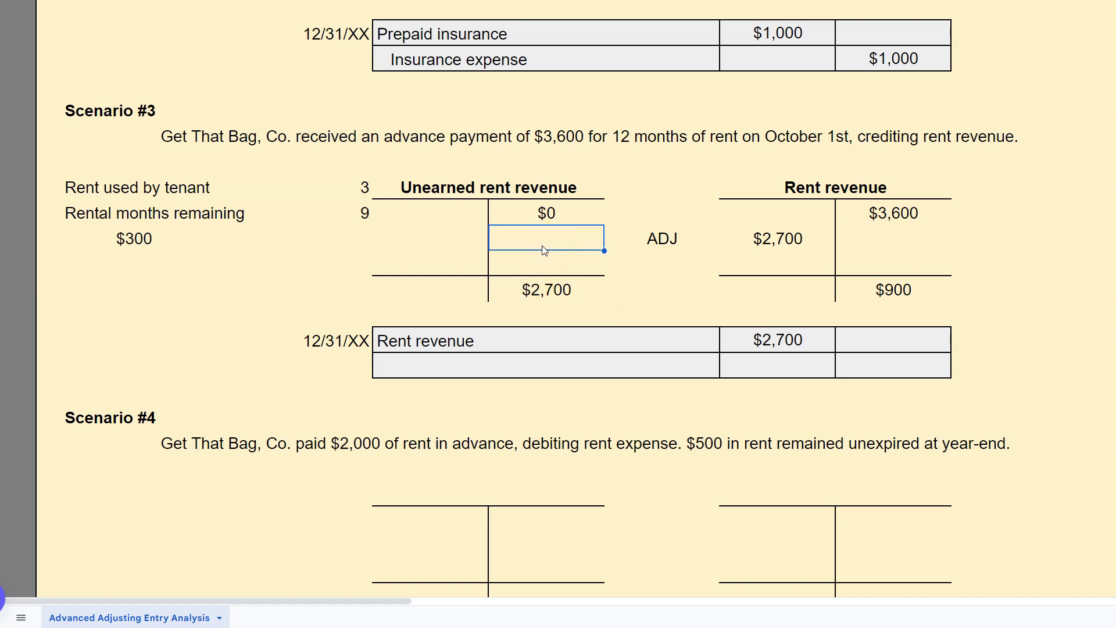
left_click(531, 218)
left_click(546, 291)
left_click(541, 247)
type("2700")
key("Return")
- Complete Scenario #3's journal entry with an indented Unearned rent revenue line credited 2700
left_click(551, 367)
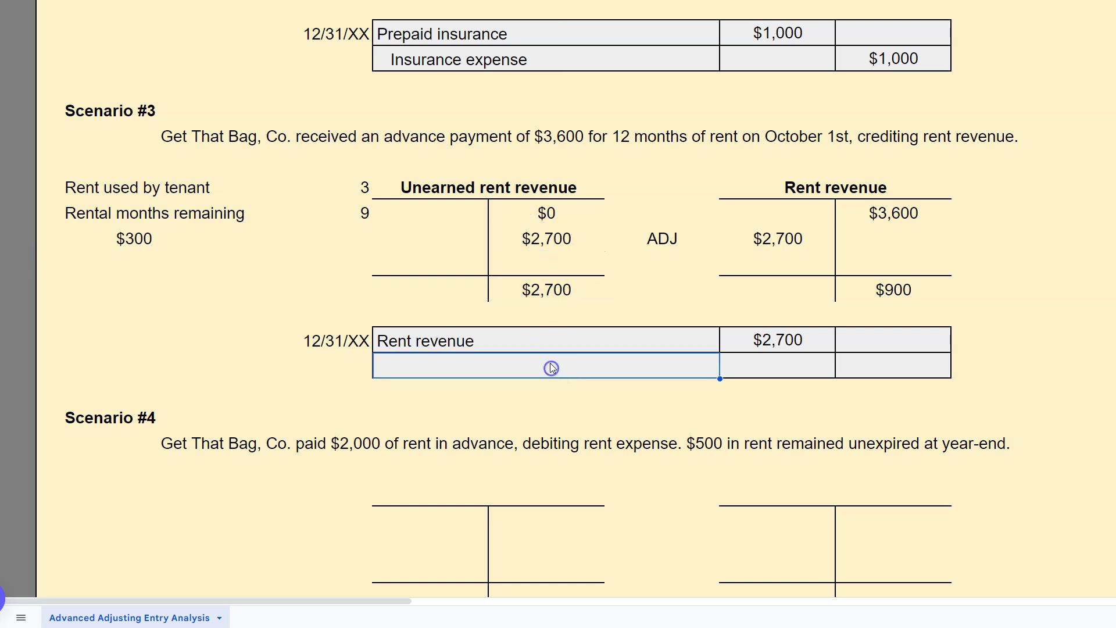
double_click(550, 363)
type("Unearned rent revenue")
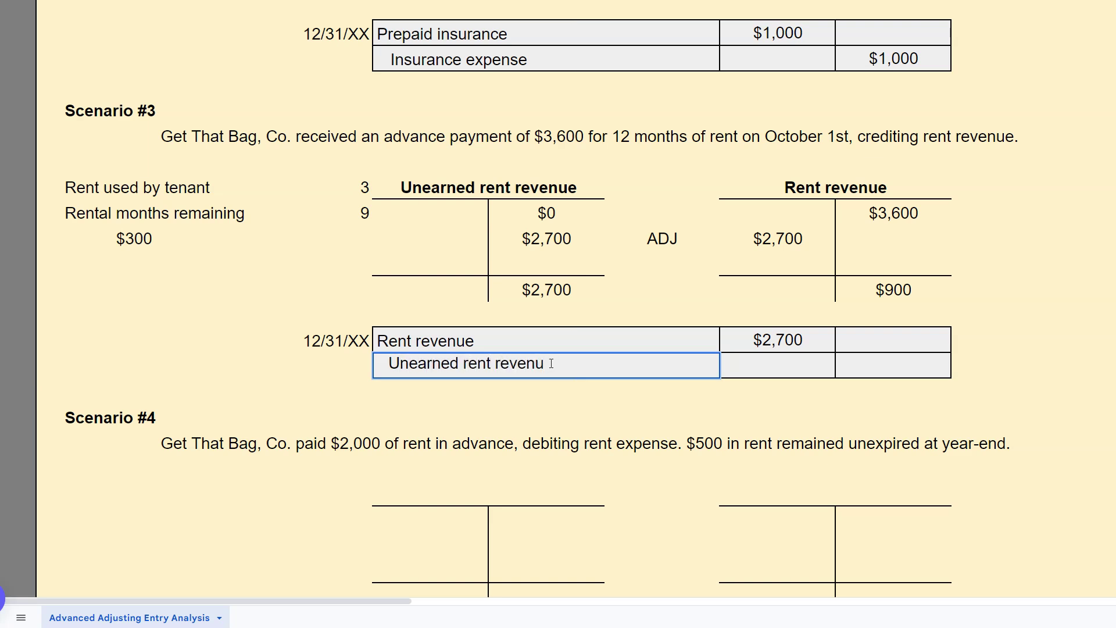
key("Tab")
key("Tab")
type("2700")
key("Return")
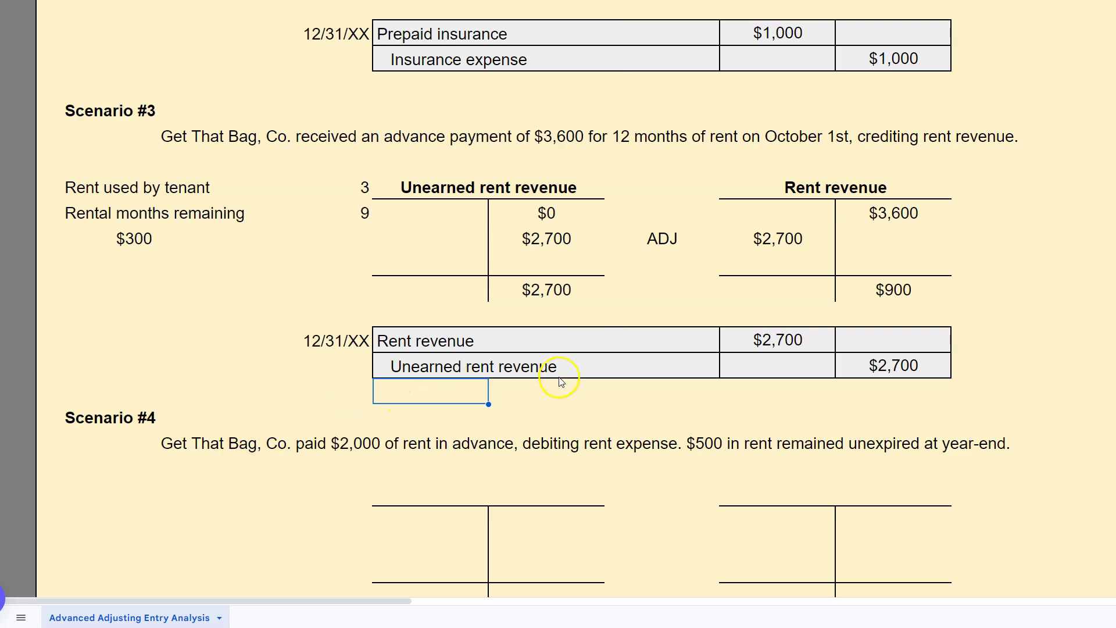
- Add the labels "Rent used by us", "Rental we have" and "remaining" in three consecutive rows beside Scenario #4's T-accounts
scroll(559, 377, "down", 2)
scroll(559, 380, "down", 2)
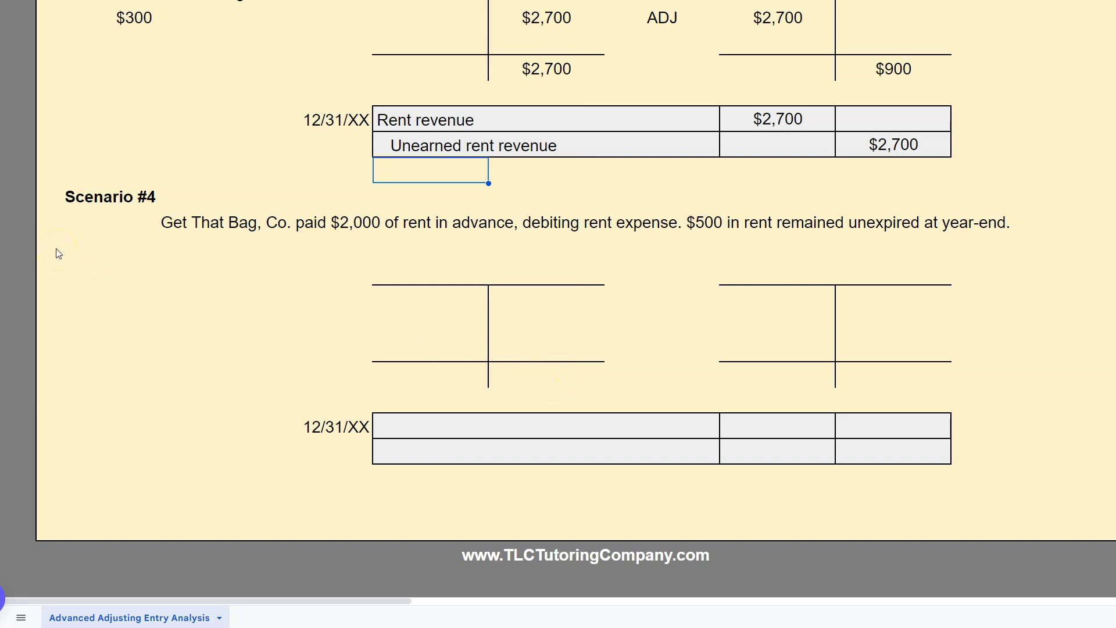
scroll(60, 256, "down", 2)
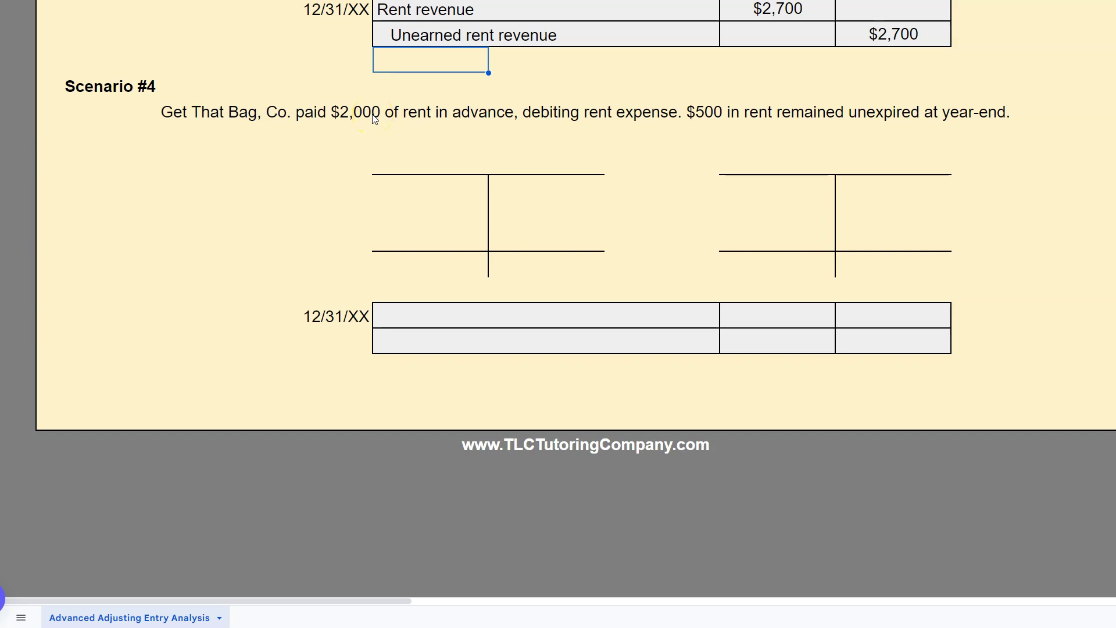
left_click(93, 169)
type("Rent used by us")
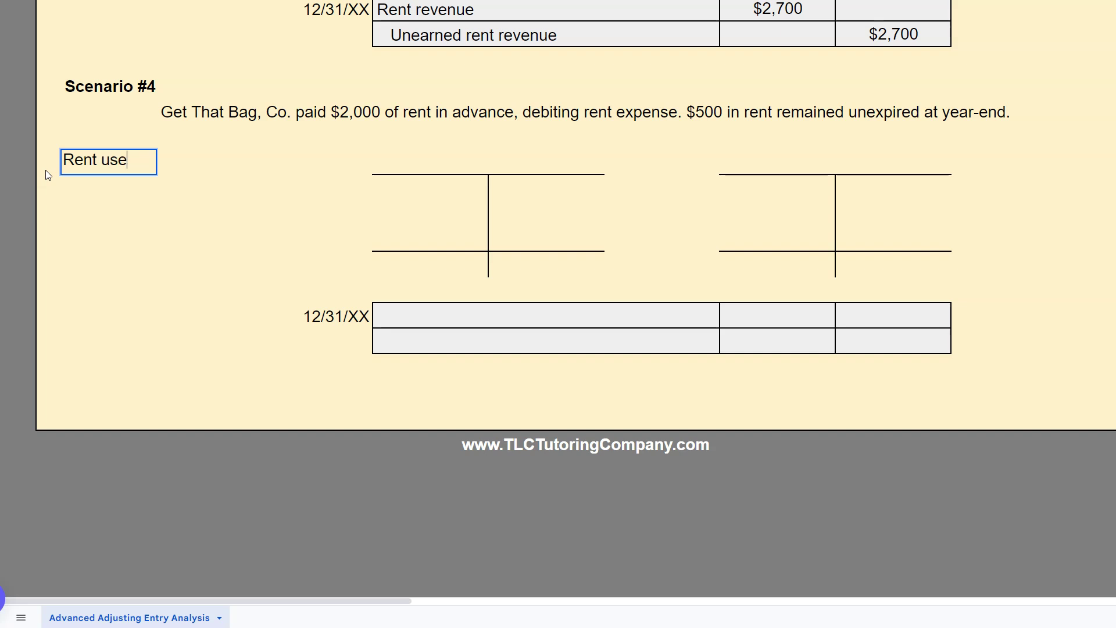
key("Return")
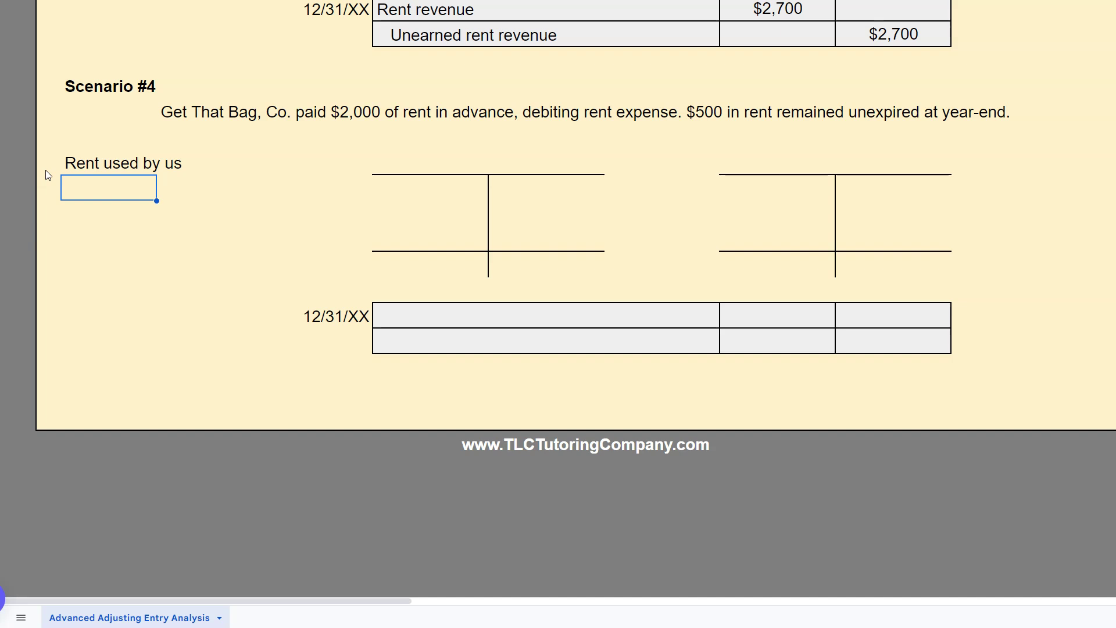
type("Rent")
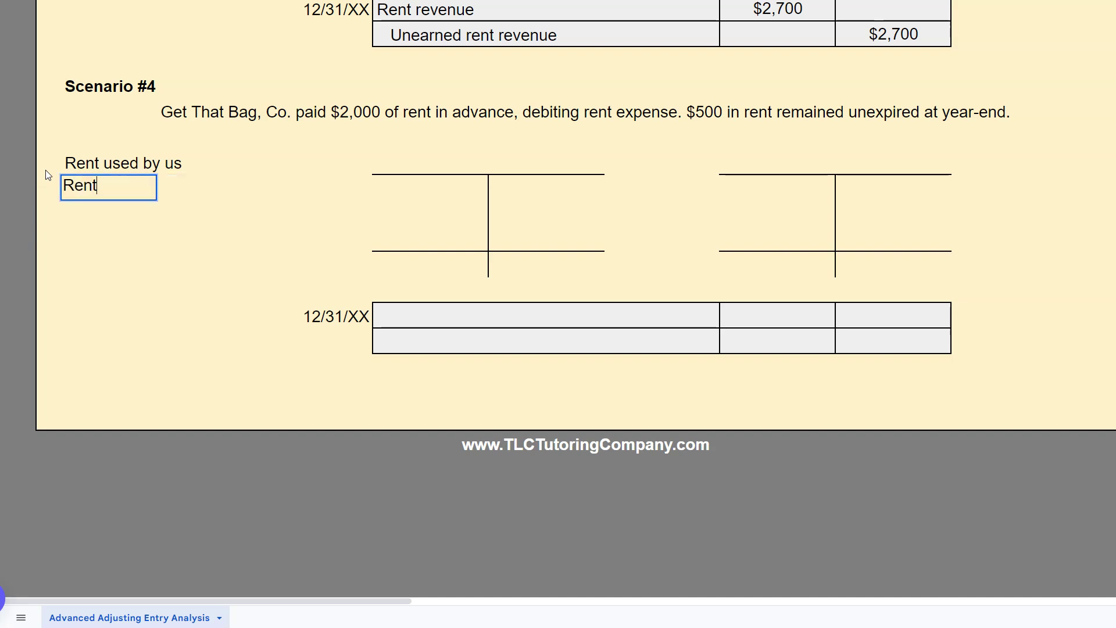
type("al we have")
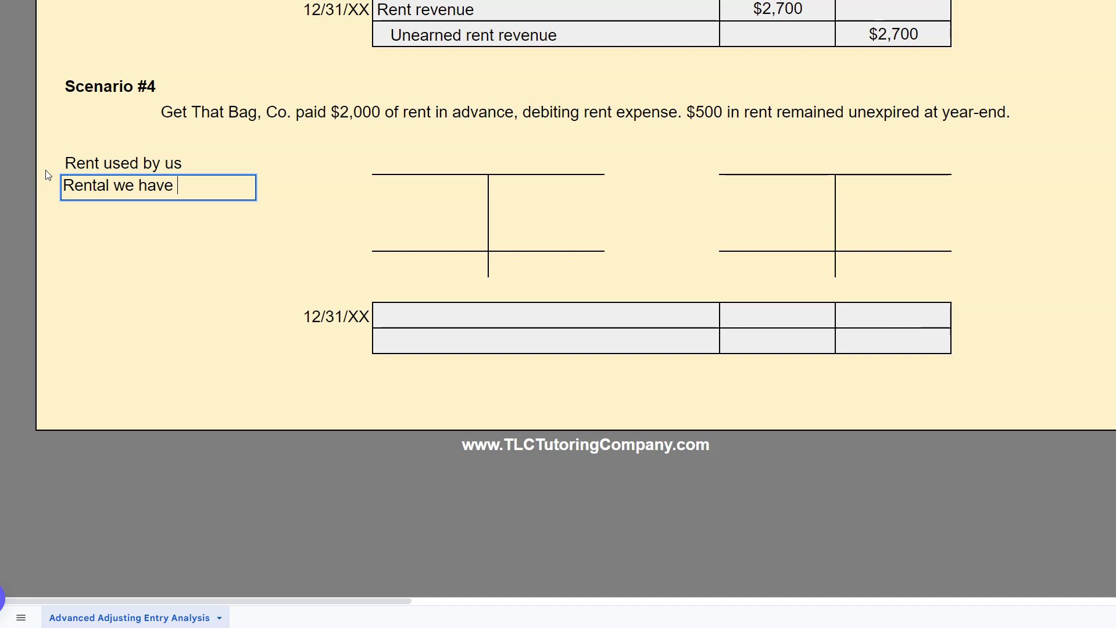
key("Return")
type("remaining")
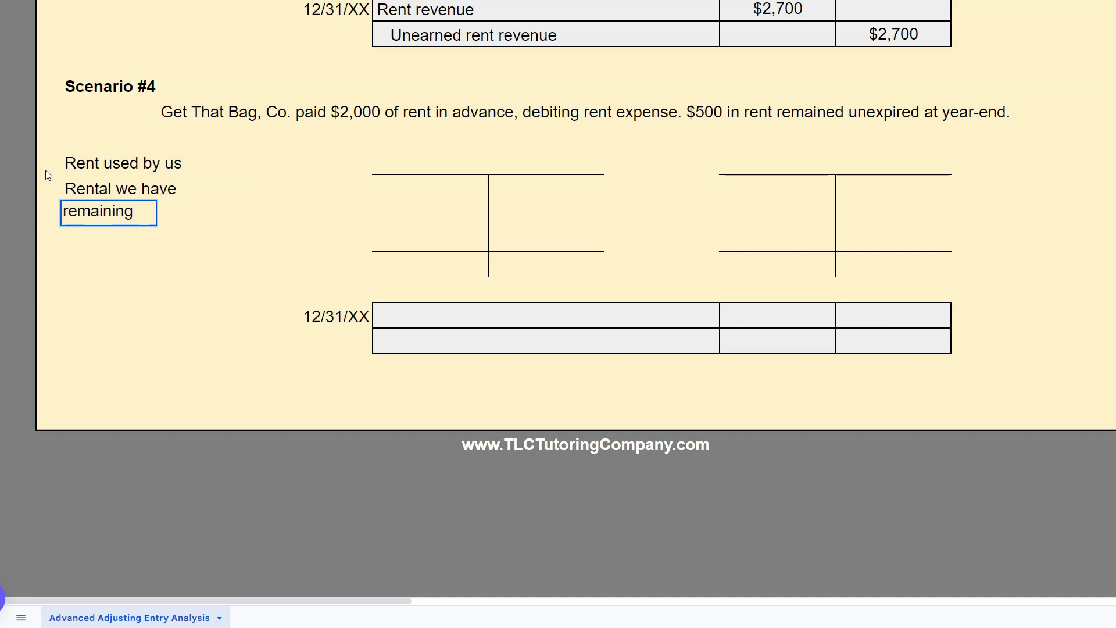
left_click(121, 276)
- Title Scenario #4's first T-account "Rent expense" and its second one "Prepaid rent"
left_click(218, 167)
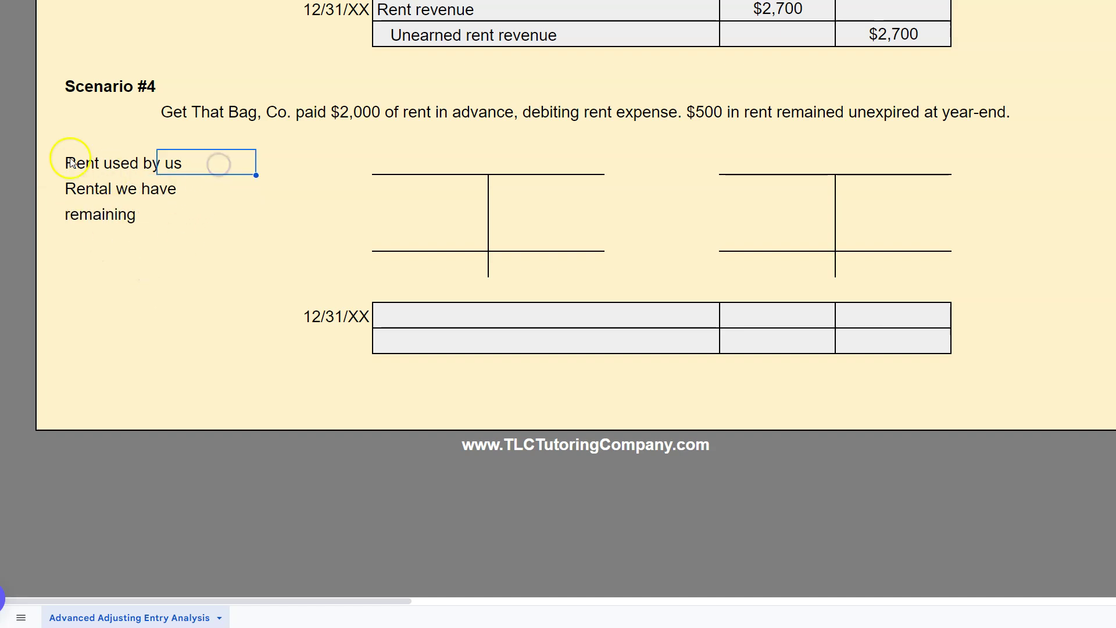
left_click(290, 163)
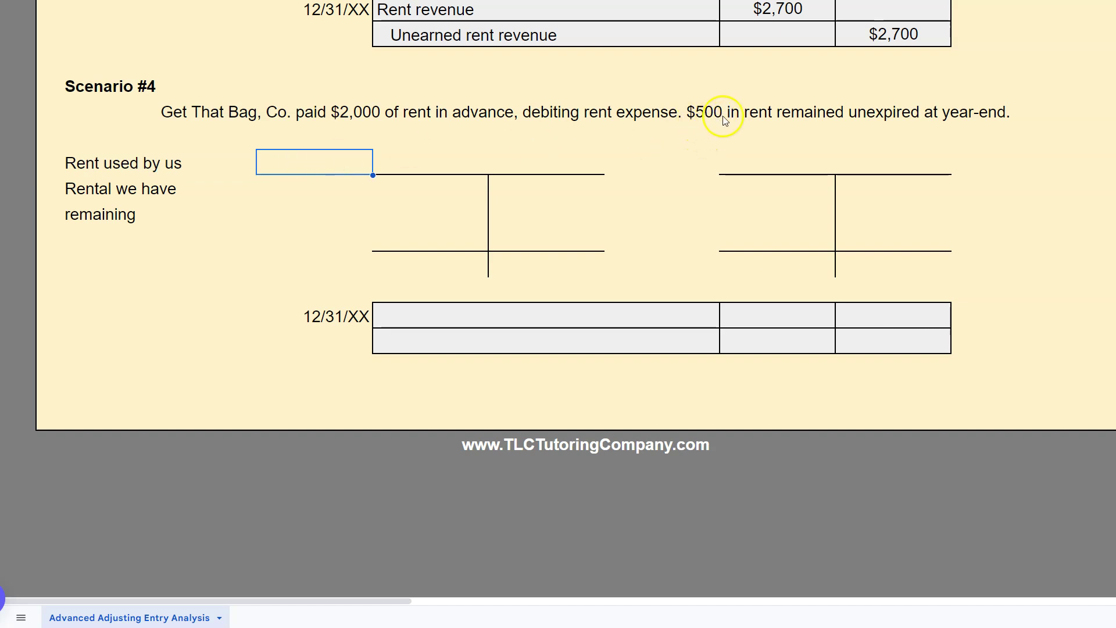
left_click(495, 163)
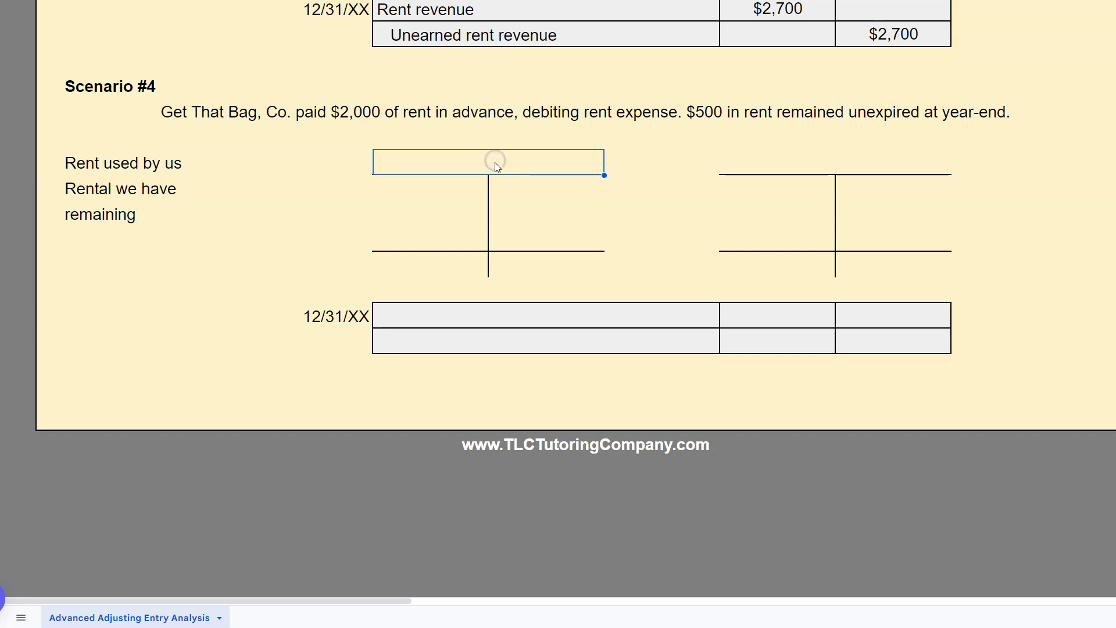
type("Rent expense")
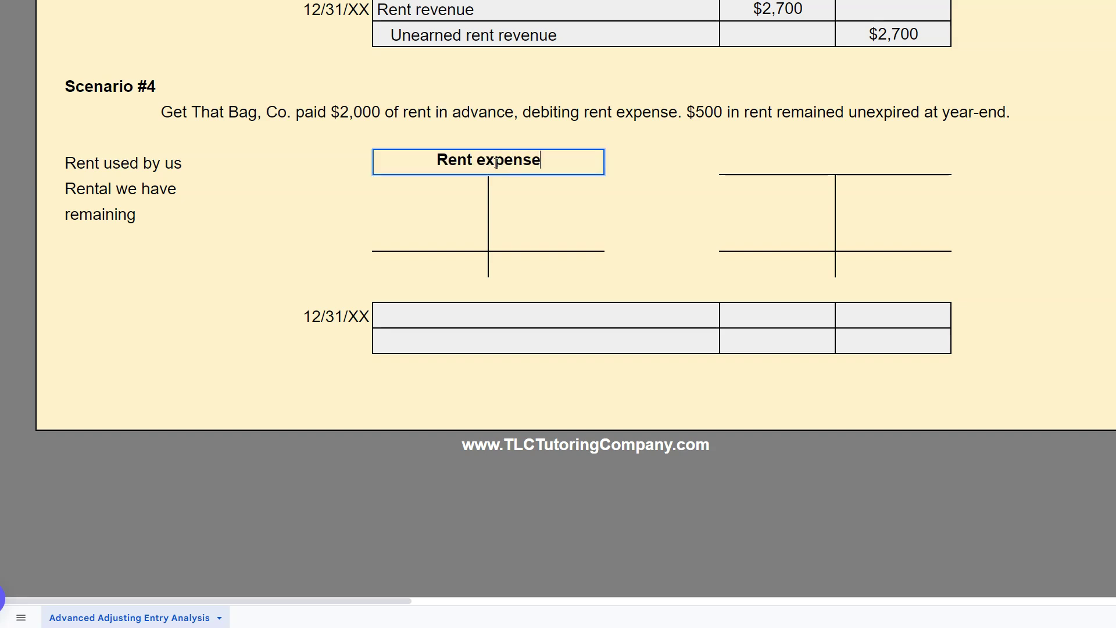
left_click(868, 164)
type("Prepaid rent")
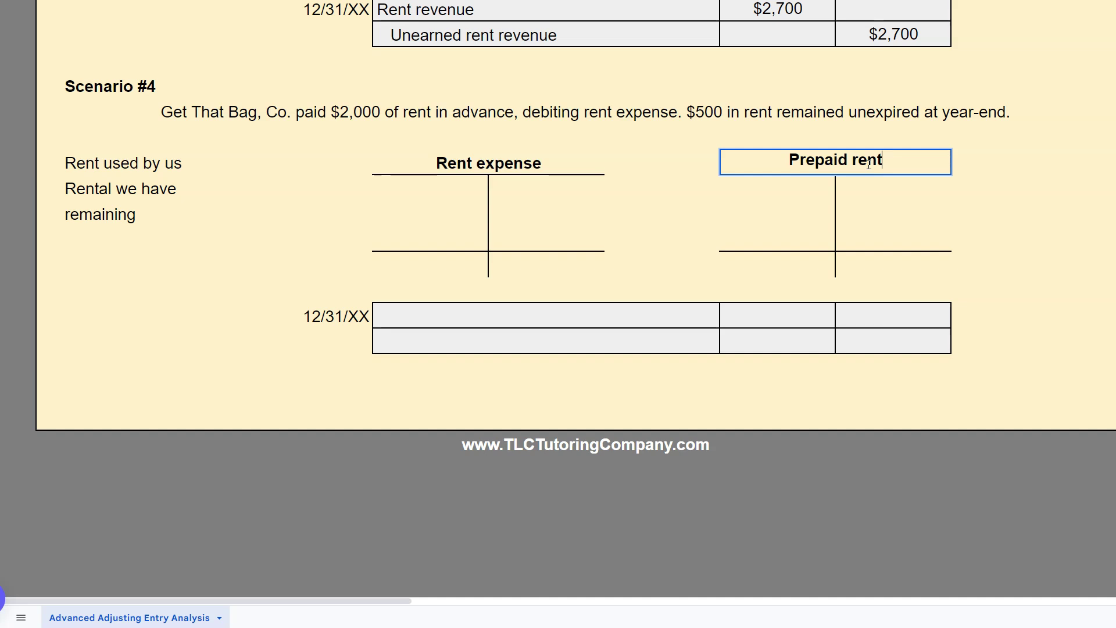
left_click(858, 163)
left_click(861, 192)
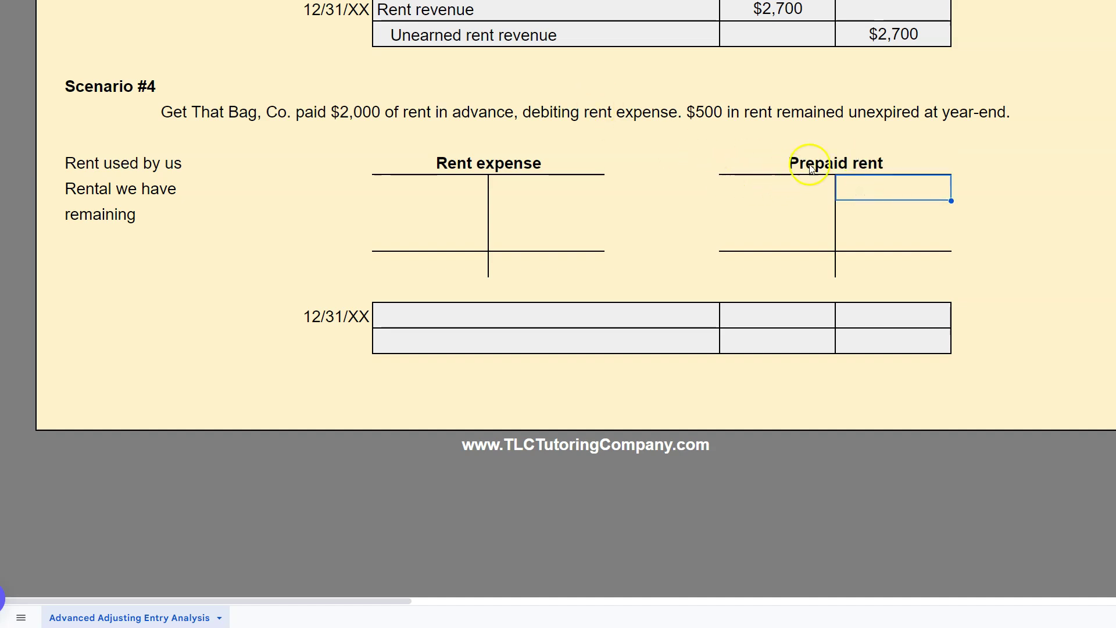
- Enter 2000 as the opening debit balance of the Rent expense T-account
left_click(595, 199)
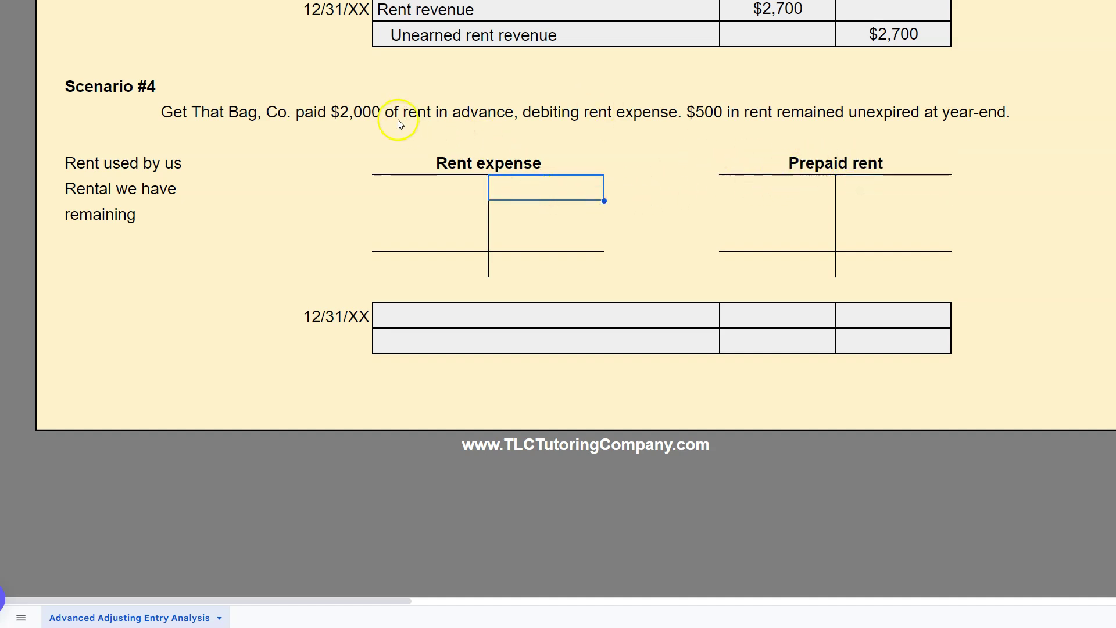
left_click(414, 184)
type("2000")
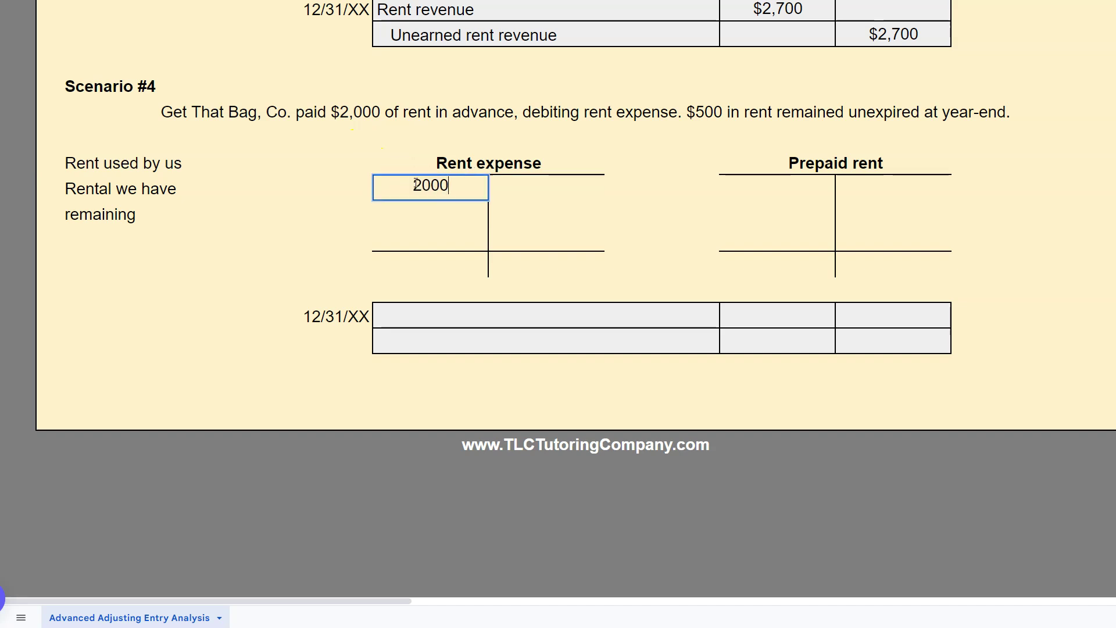
key("Return")
- Change Scenario #4's label "Rental we have" to "Rental months we have"
left_click(199, 157)
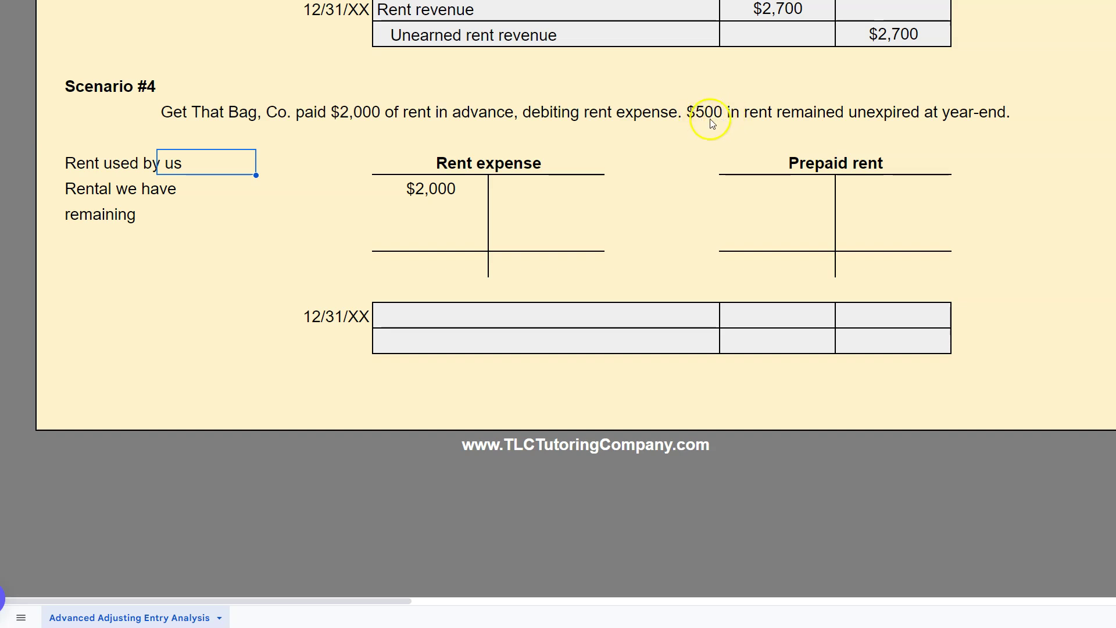
left_click(712, 121)
left_click(766, 117)
left_click(878, 120)
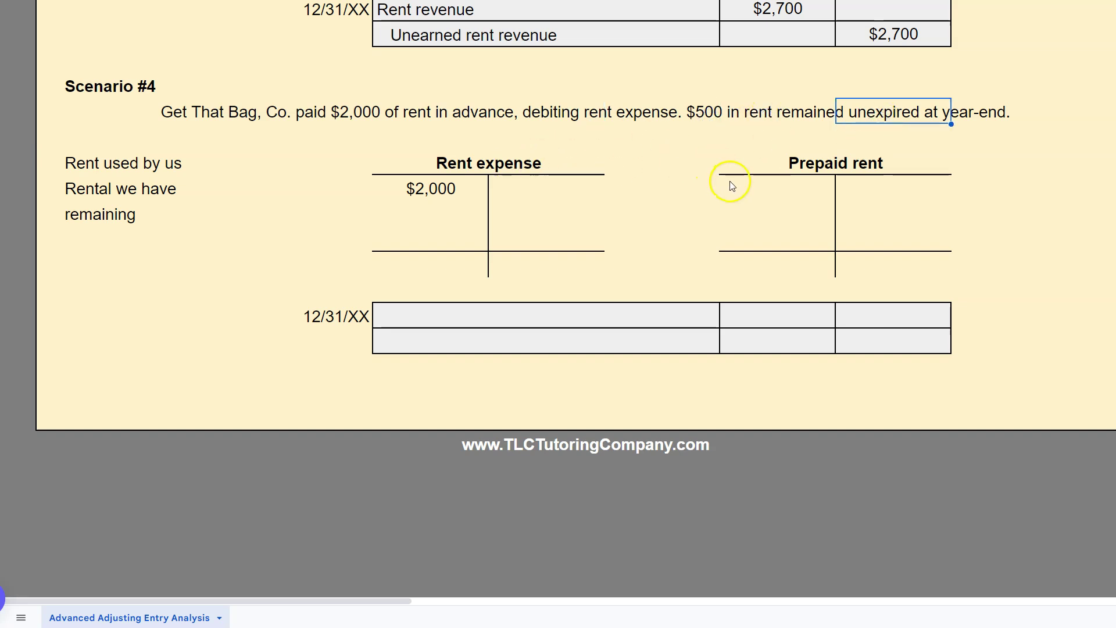
left_click(125, 169)
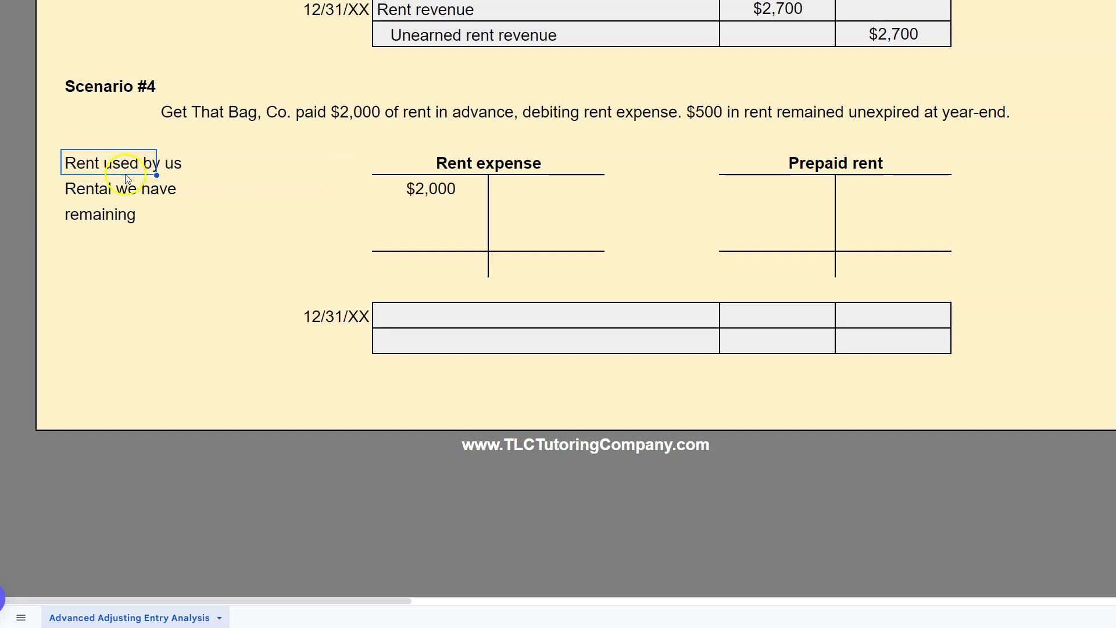
left_click(124, 192)
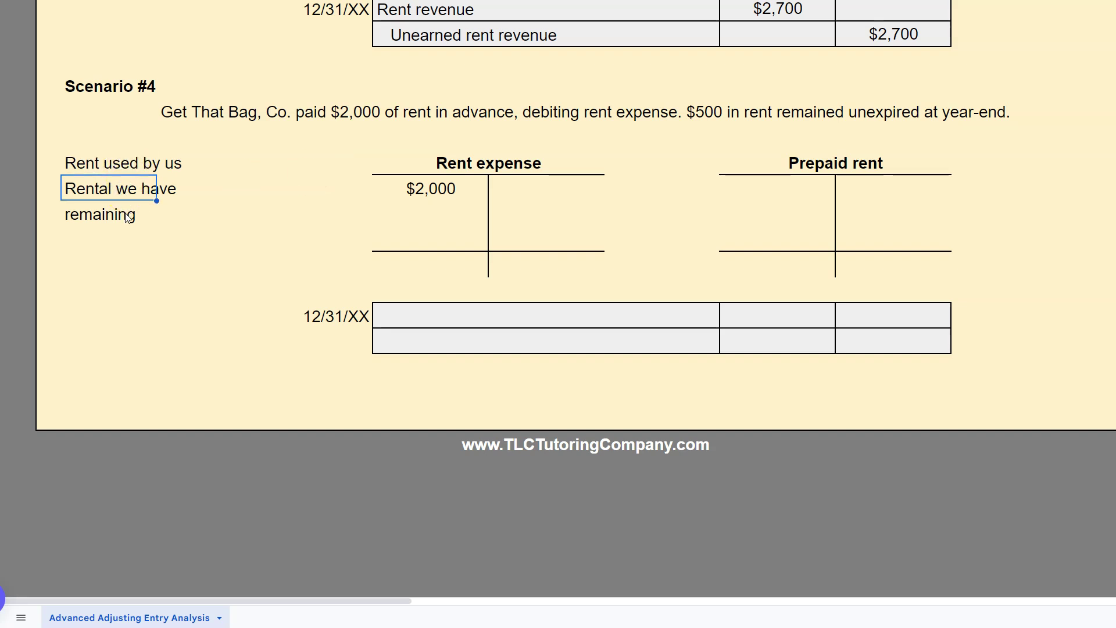
double_click(110, 185)
type("months")
left_click(166, 248)
- Enter 500 as the amount beside "remaining" in Scenario #4
left_click(272, 198)
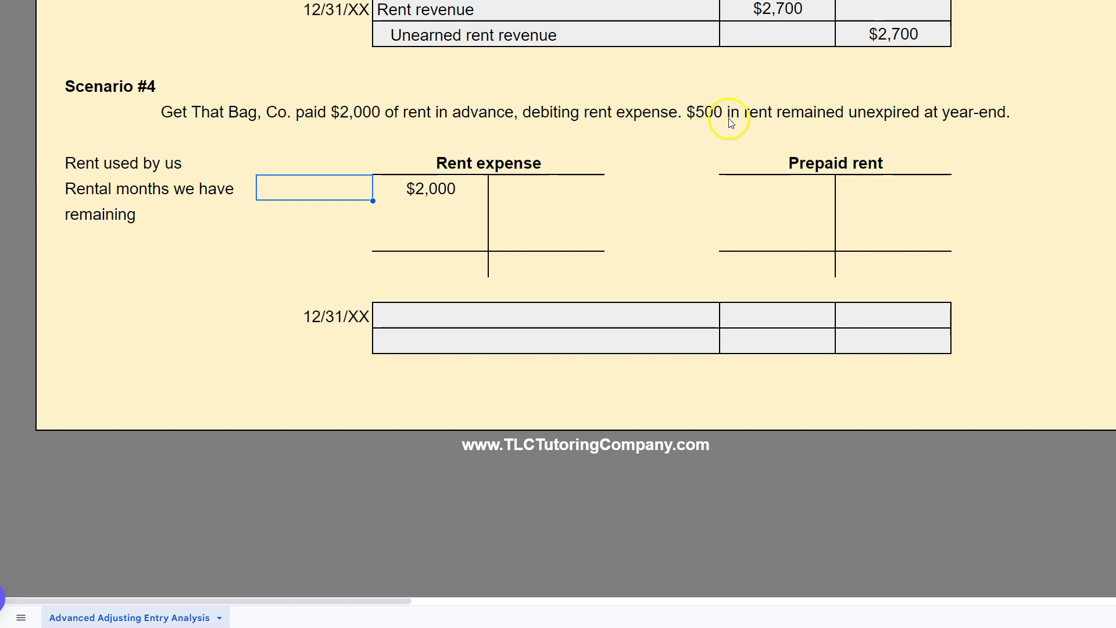
left_click(309, 214)
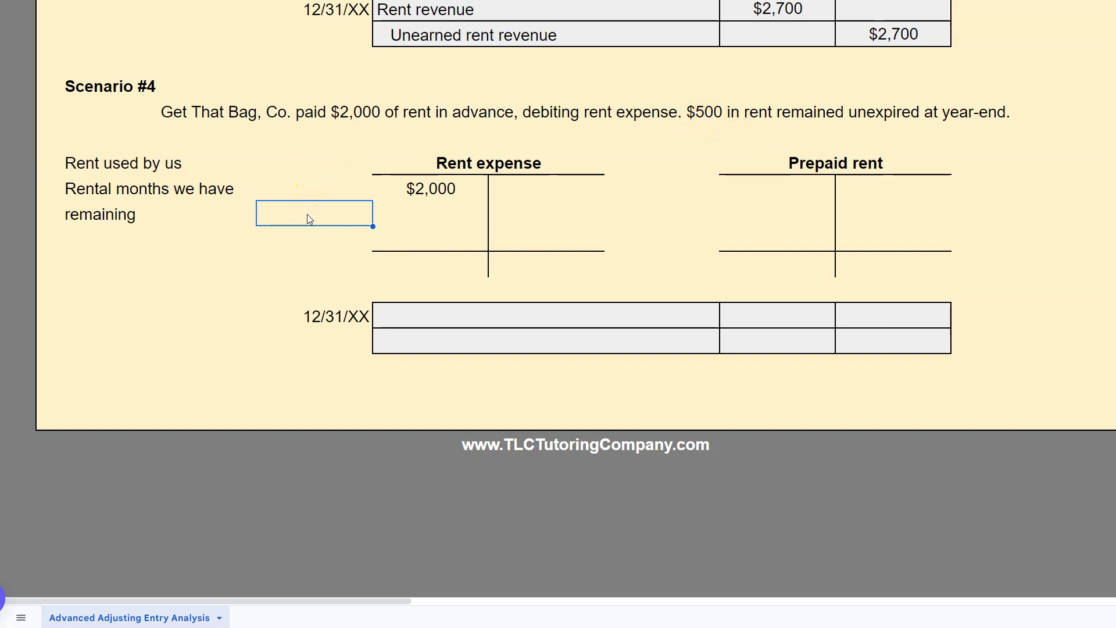
type("500")
key("Return")
left_click(290, 172)
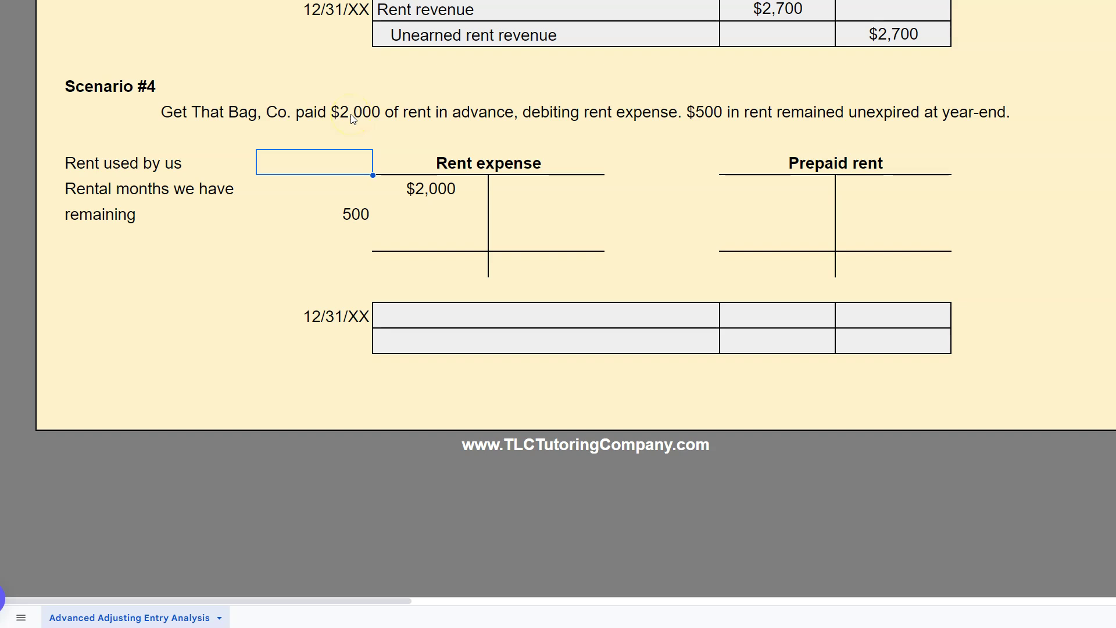
- Calculate Scenario #4's rent used by us as =2000-500 and format the used and remaining amounts as currency
type("=2000-500")
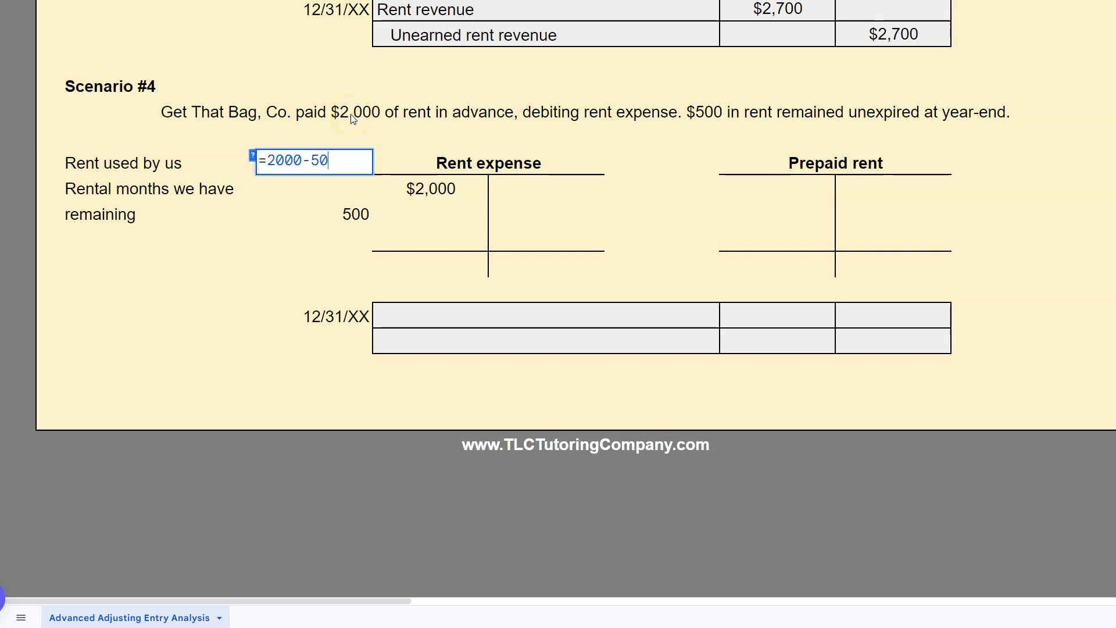
key("Return")
left_click(334, 156)
left_click(317, 215, "ctrl")
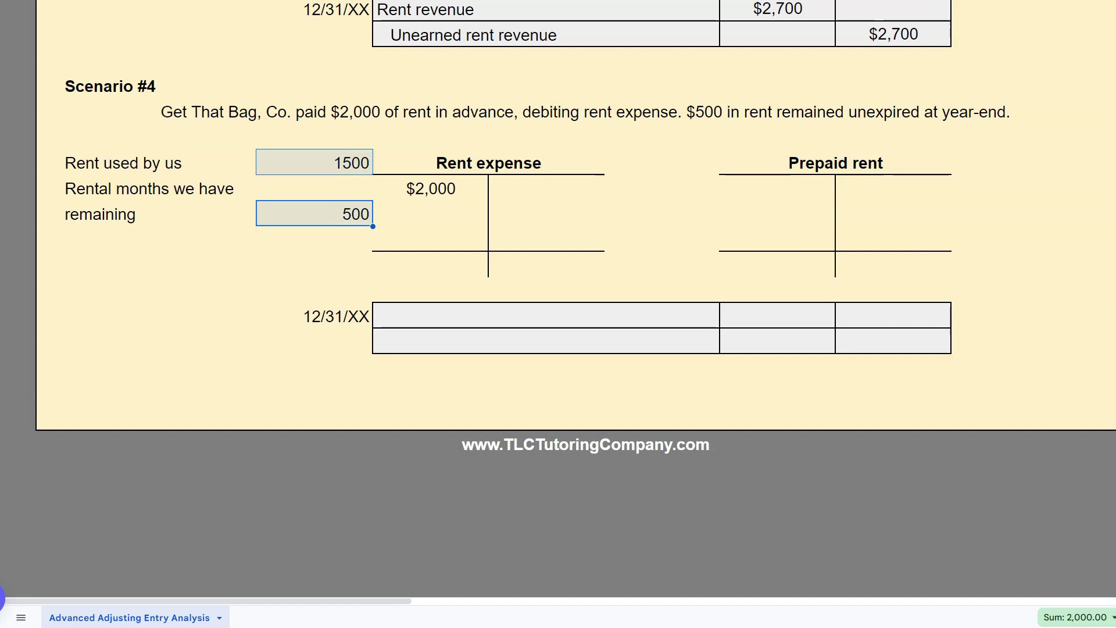
key("ctrl+shift+4")
- Enter 1500 as the ending debit balance of Scenario #4's Rent expense T-account
left_click(440, 238)
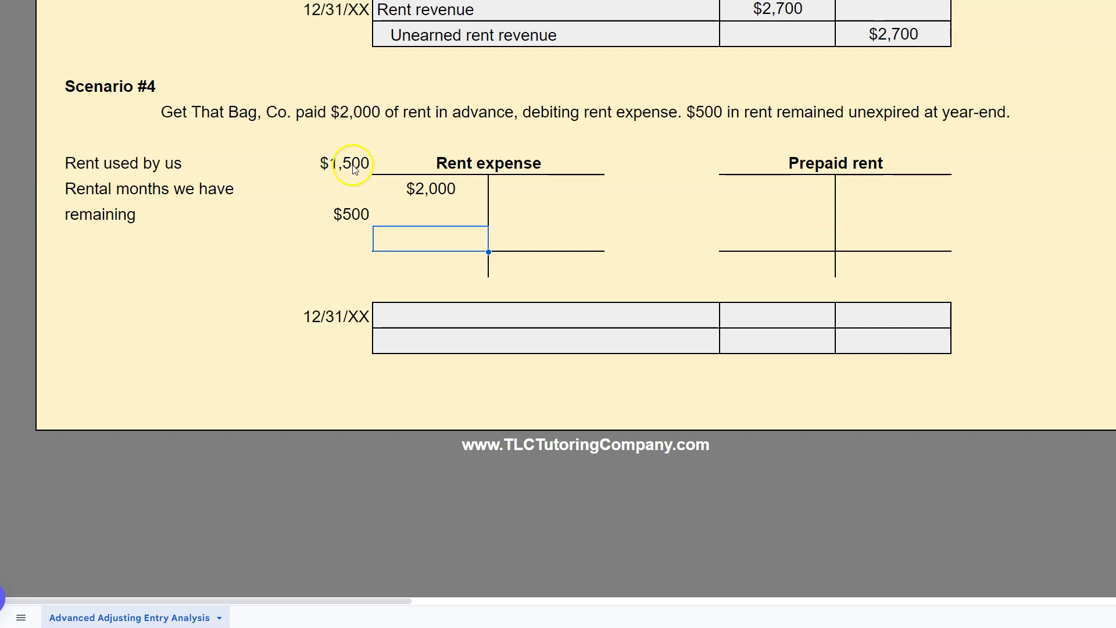
left_click(435, 260)
type("1500")
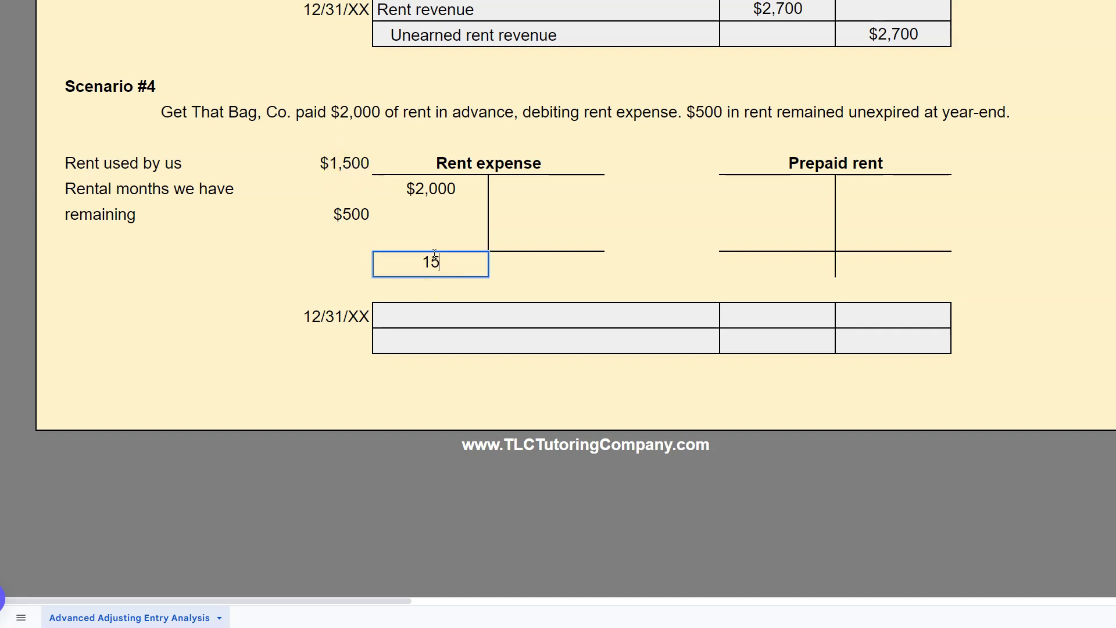
- Add a centered "ADJ" label between Scenario #4's two T-accounts, on the row below the opening balances
left_click(648, 217)
type("ADJ")
left_click(662, 246)
left_click(658, 219)
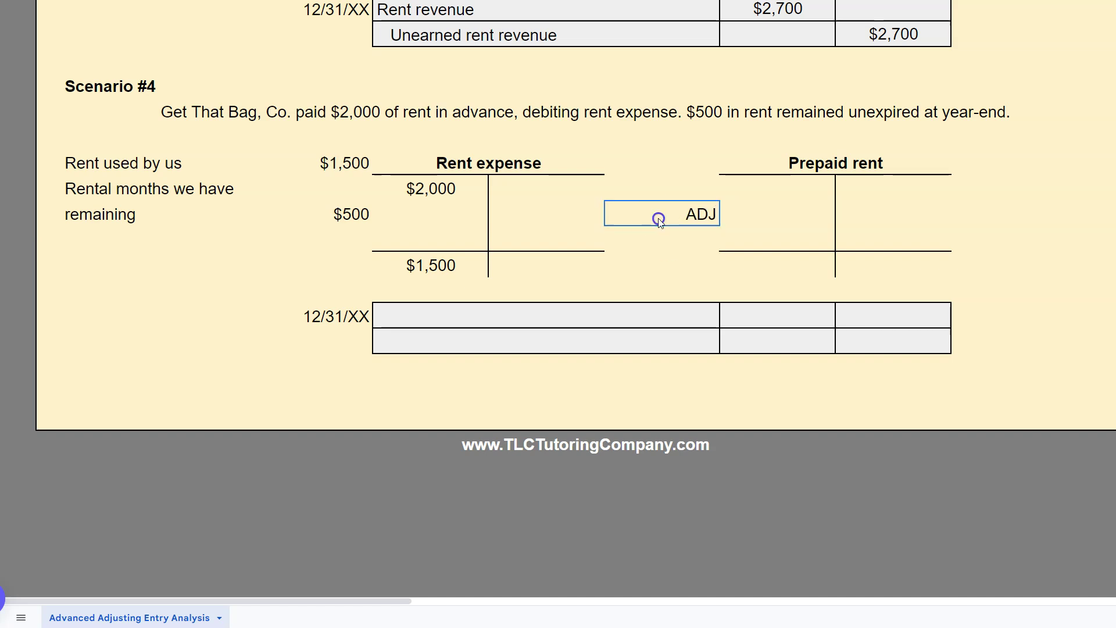
key("ctrl+shift+e")
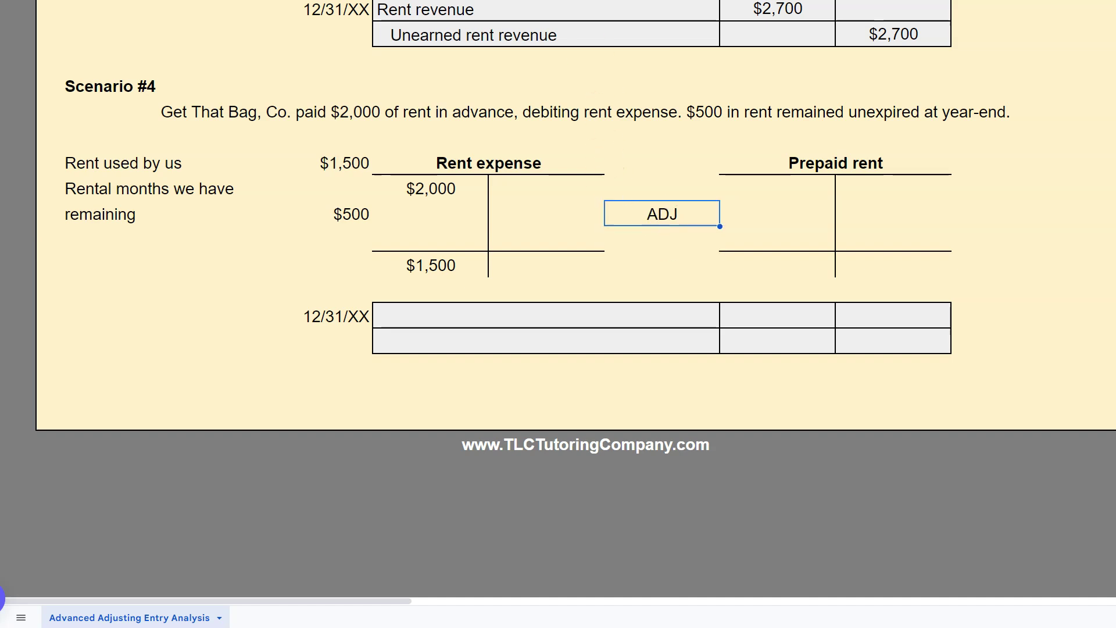
- Enter 500 as the credit adjustment in the Rent expense T-account, on the ADJ row
left_click(440, 189)
left_click(439, 265)
left_click(539, 213)
type("500")
left_click(538, 283)
- Record "Rent expense" with a 500 credit on the second line of Scenario #4's 12/31/XX journal entry
left_click(537, 315)
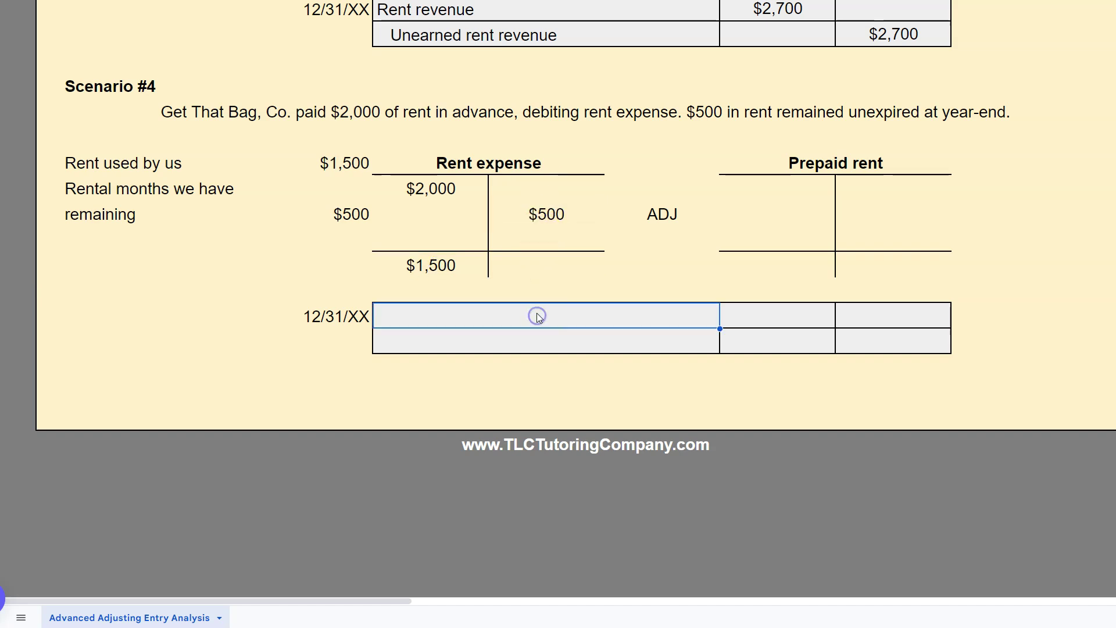
left_click(570, 329)
left_click(573, 329)
type("Rent expense")
key("Tab")
key("Tab")
type("500")
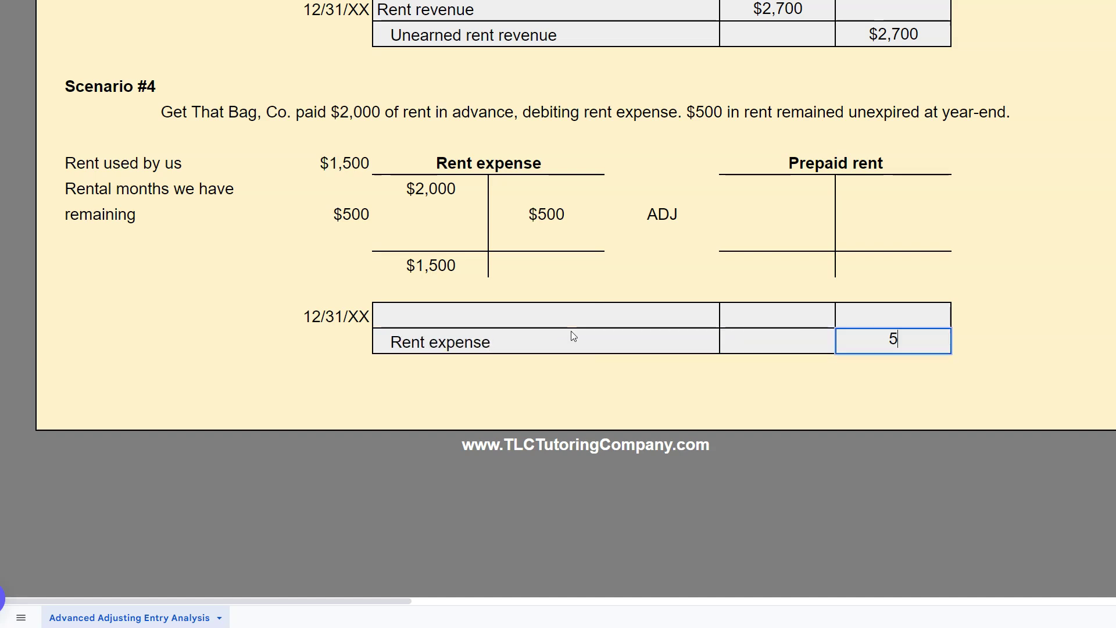
left_click(486, 317)
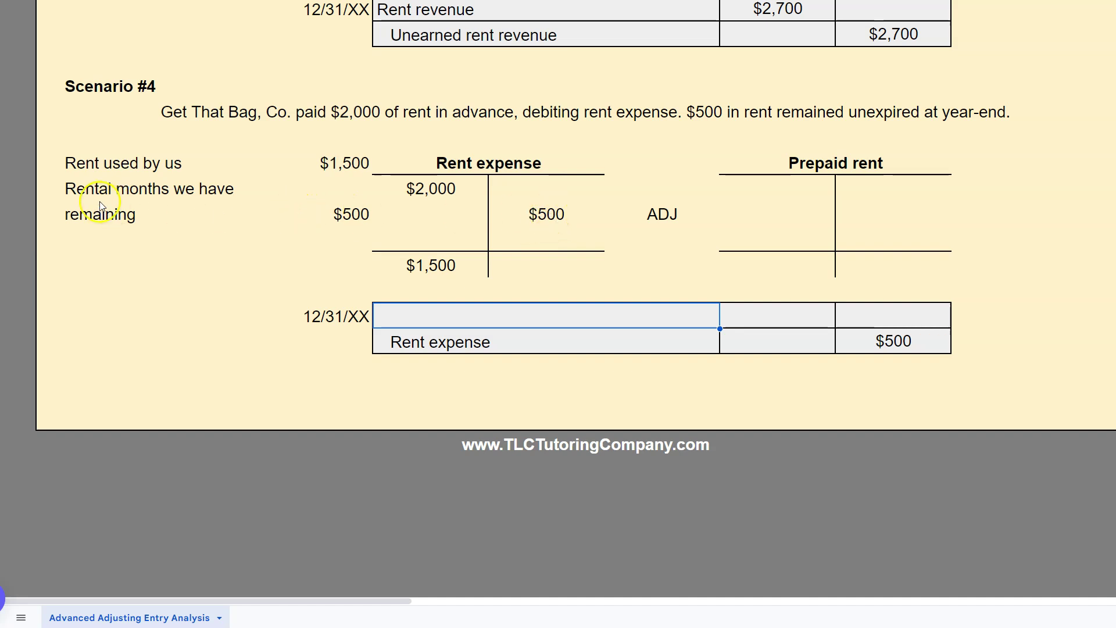
- Enter 0 as the opening and 500 as the ending debit balance of the Prepaid rent T-account
left_click(770, 191)
type("0")
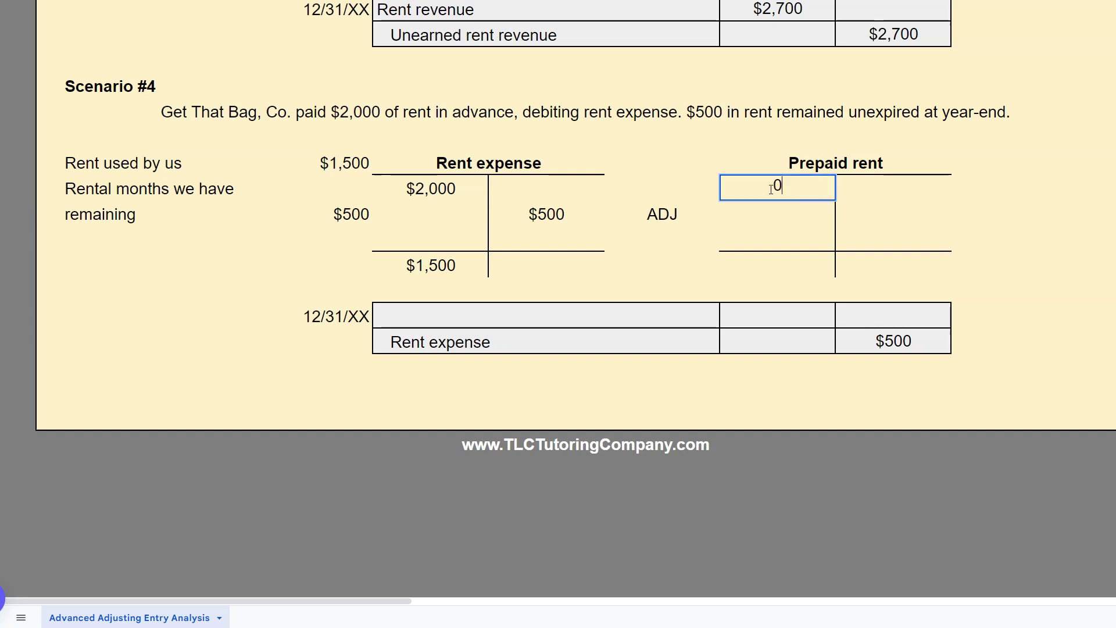
left_click(779, 265)
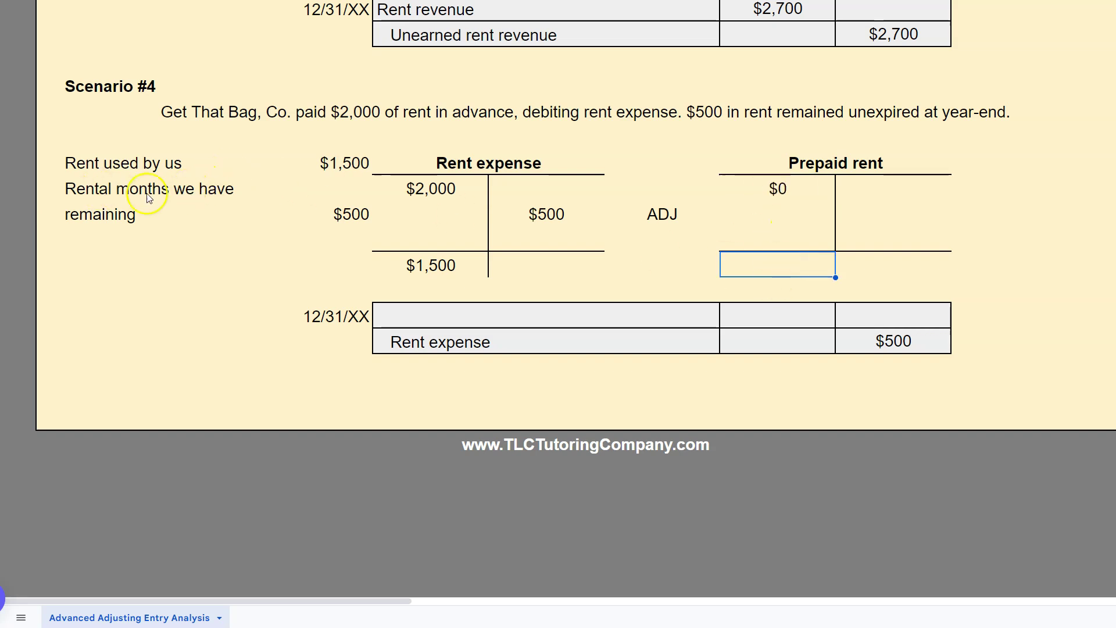
type("500")
key("Return")
left_click(764, 272)
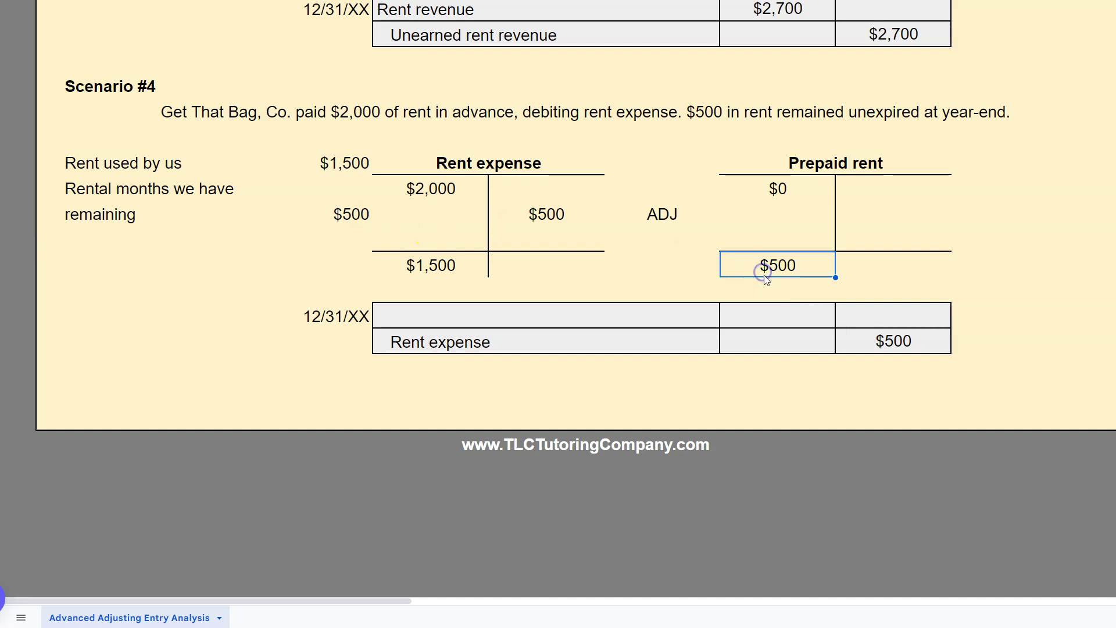
- Enter 500 as the debit adjustment in the Prepaid rent T-account, on the ADJ row
left_click(783, 223)
type("500")
key("Return")
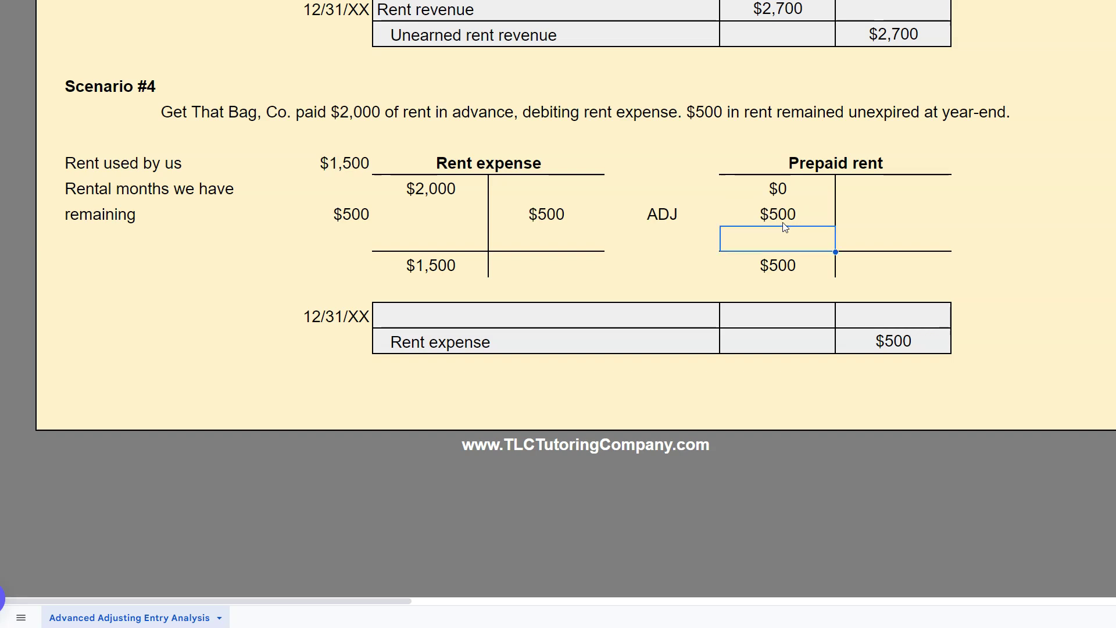
- Record "Prepaid rent" with a 500 debit on the first line of Scenario #4's 12/31/XX journal entry
left_click(488, 316)
type("Prepaid rent")
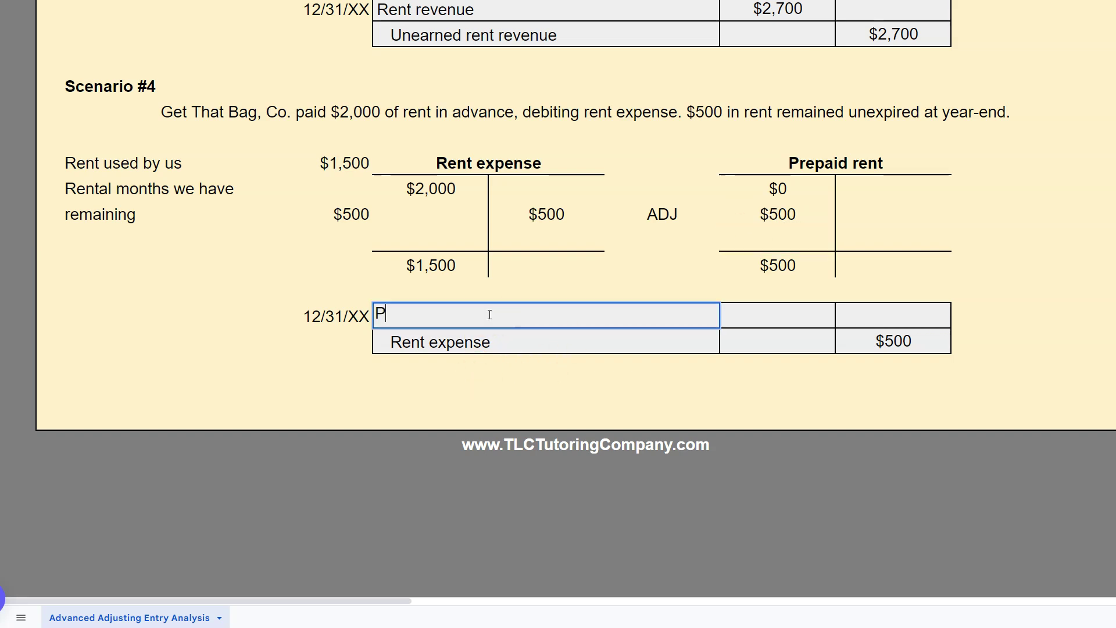
key("Tab")
key("Tab")
key("shift+Tab")
type("500")
key("Return")
left_click(524, 369)
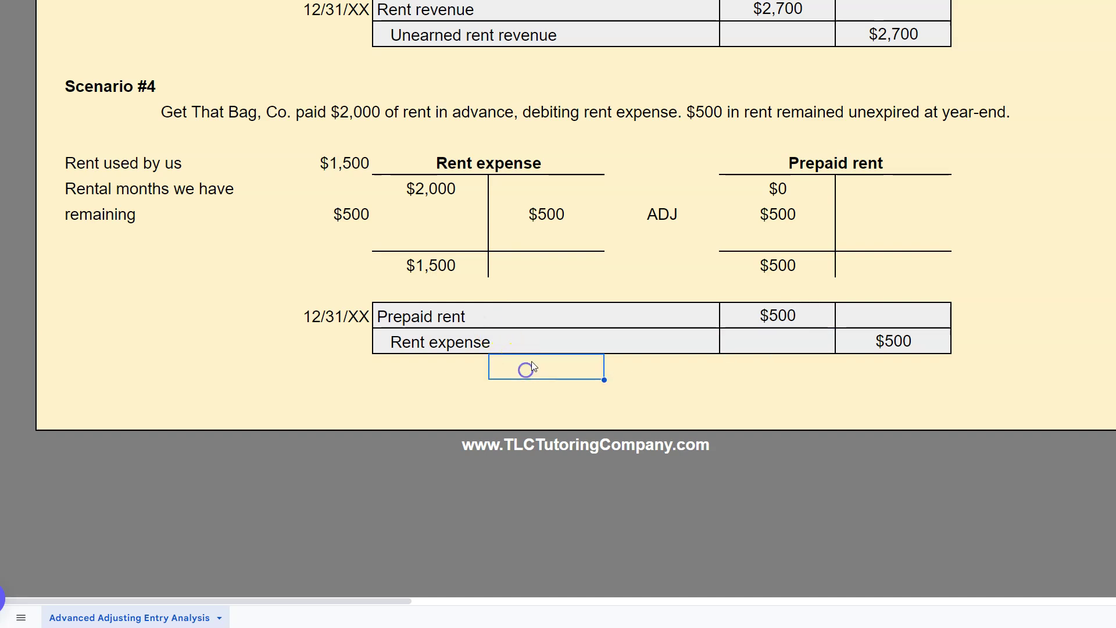